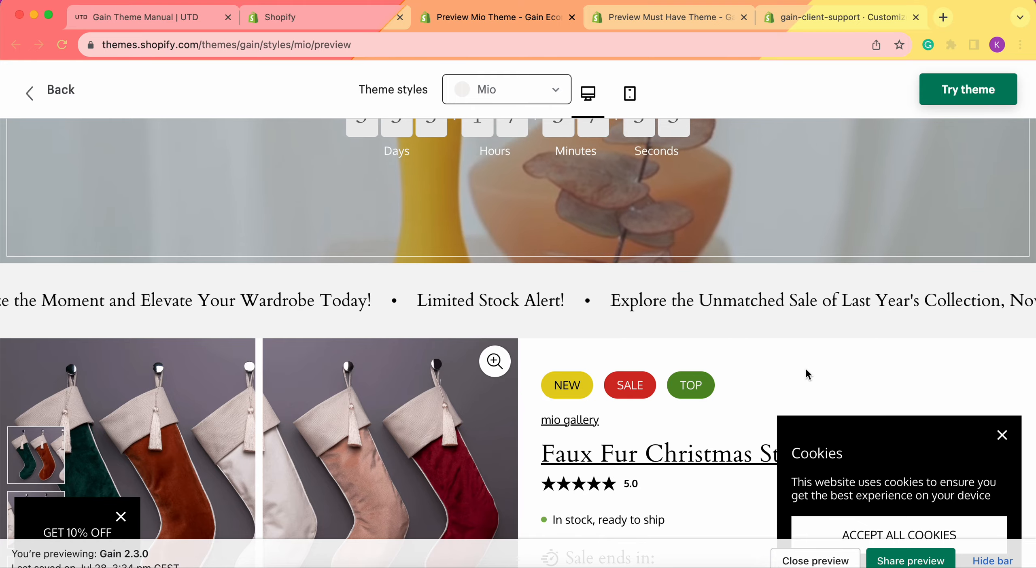
- Look through the Mio theme preview for its scrolling ticker sections, then view the ticker in the Must Have theme preview
{"action": "scroll", "coordinate": [804, 368], "scroll_direction": "up", "scroll_amount": 10}
{"action": "scroll", "coordinate": [806, 368], "scroll_direction": "up", "scroll_amount": 15}
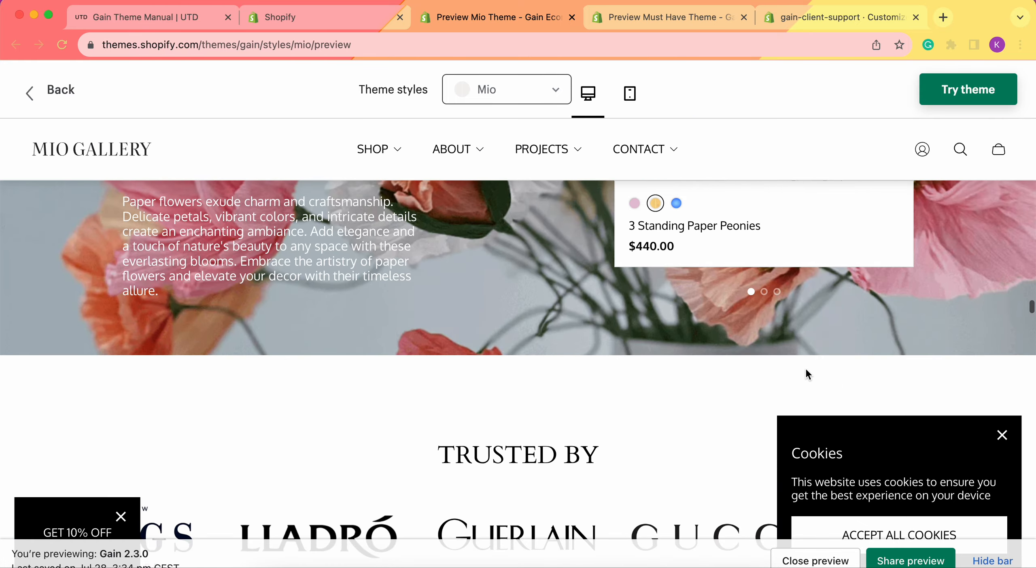
{"action": "scroll", "coordinate": [805, 370], "scroll_direction": "up", "scroll_amount": 15}
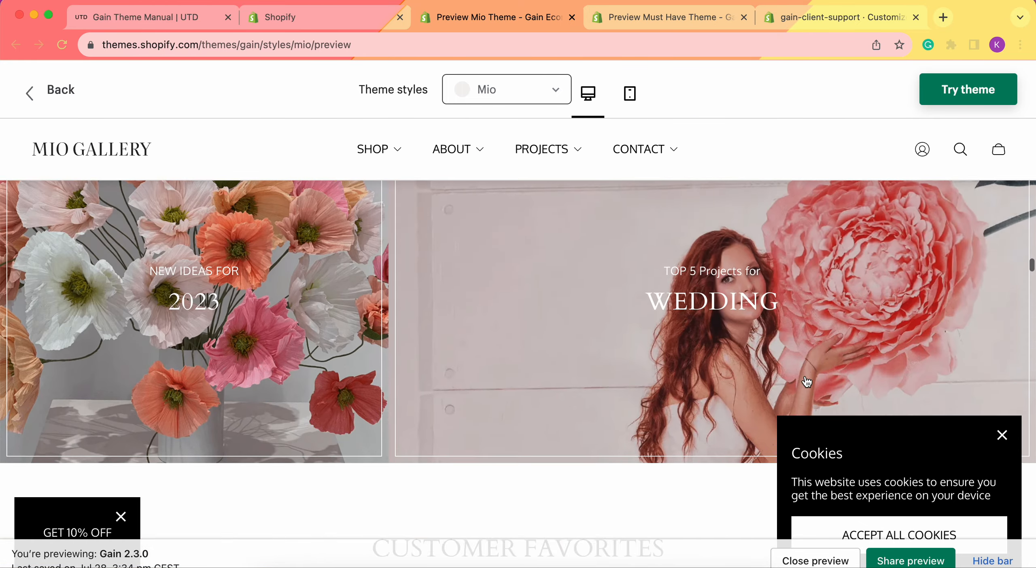
{"action": "scroll", "coordinate": [806, 384], "scroll_direction": "up", "scroll_amount": 15}
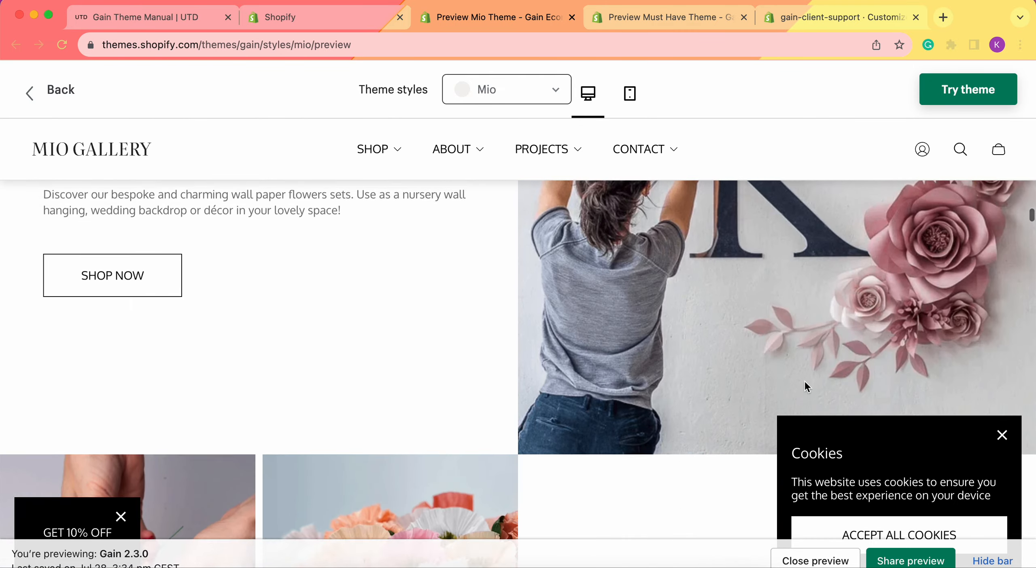
{"action": "scroll", "coordinate": [806, 385], "scroll_direction": "up", "scroll_amount": 15}
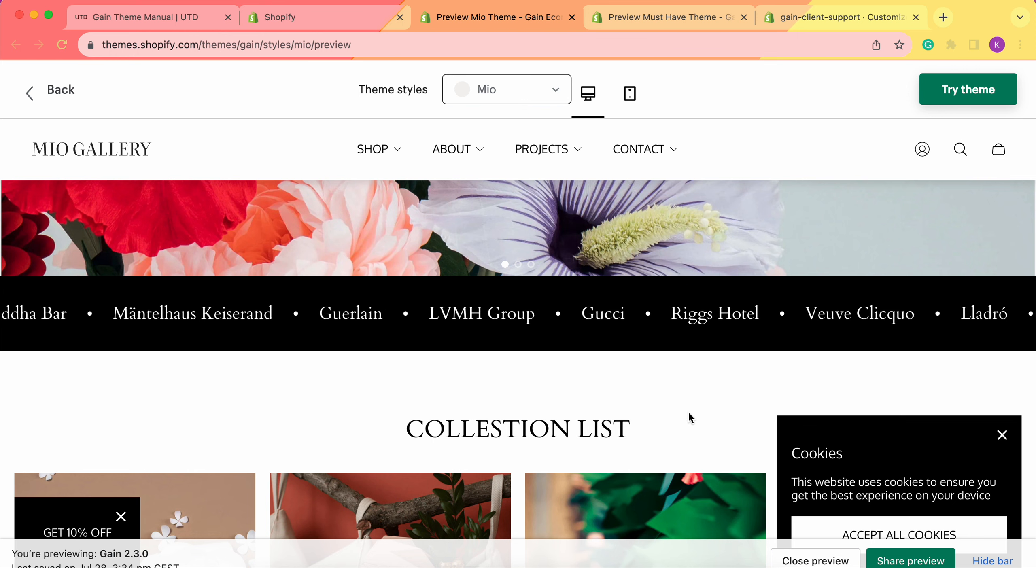
{"action": "left_click", "coordinate": [660, 20]}
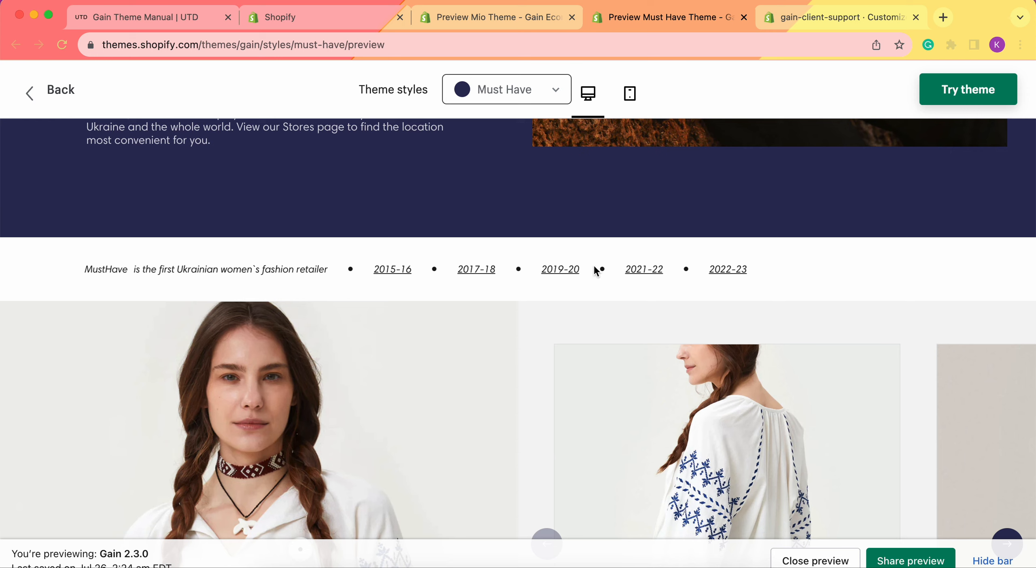
- Switch to the gain-client-support theme editor and view the page templates available for customization
{"action": "left_click", "coordinate": [810, 16]}
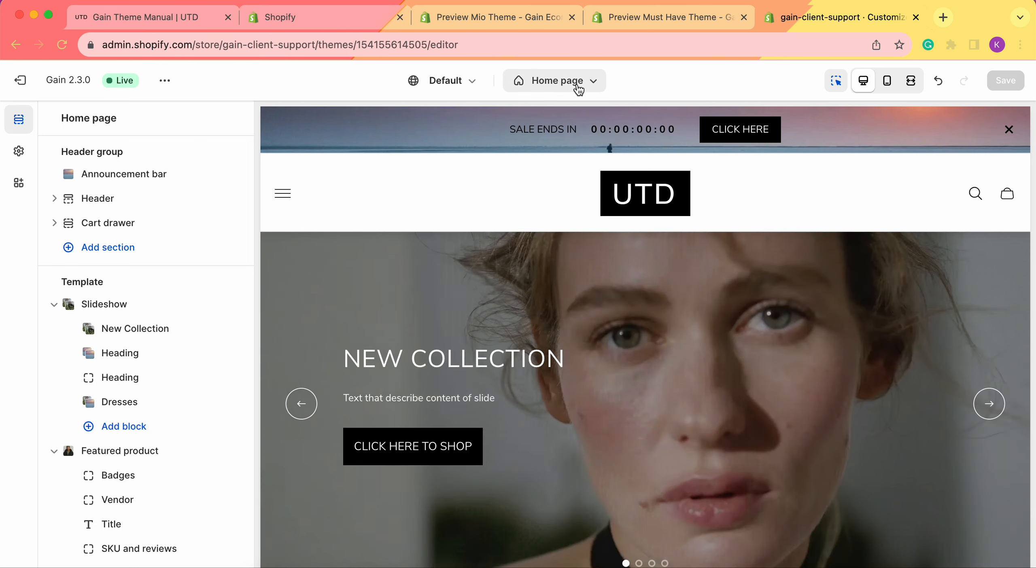
{"action": "left_click", "coordinate": [575, 81]}
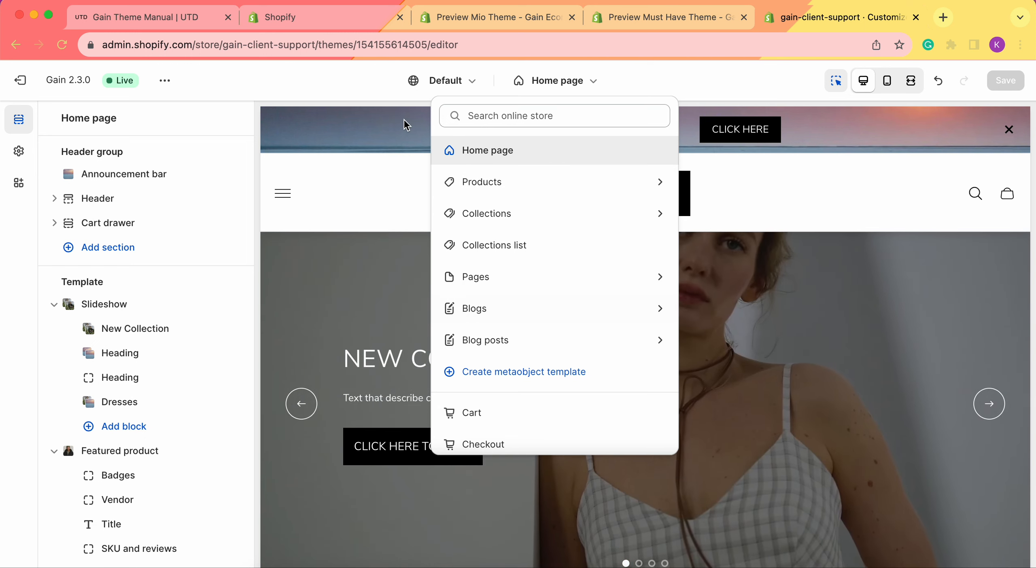
{"action": "left_click", "coordinate": [327, 86]}
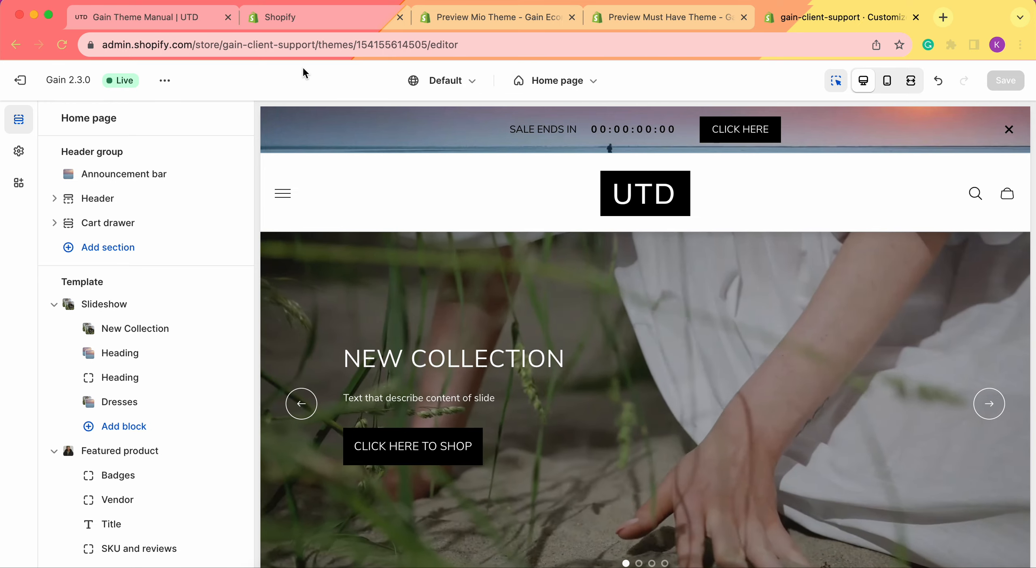
- Add a Ticker section below the Collection list in the home page template and open its settings
{"action": "scroll", "coordinate": [127, 229], "scroll_direction": "down", "scroll_amount": 20}
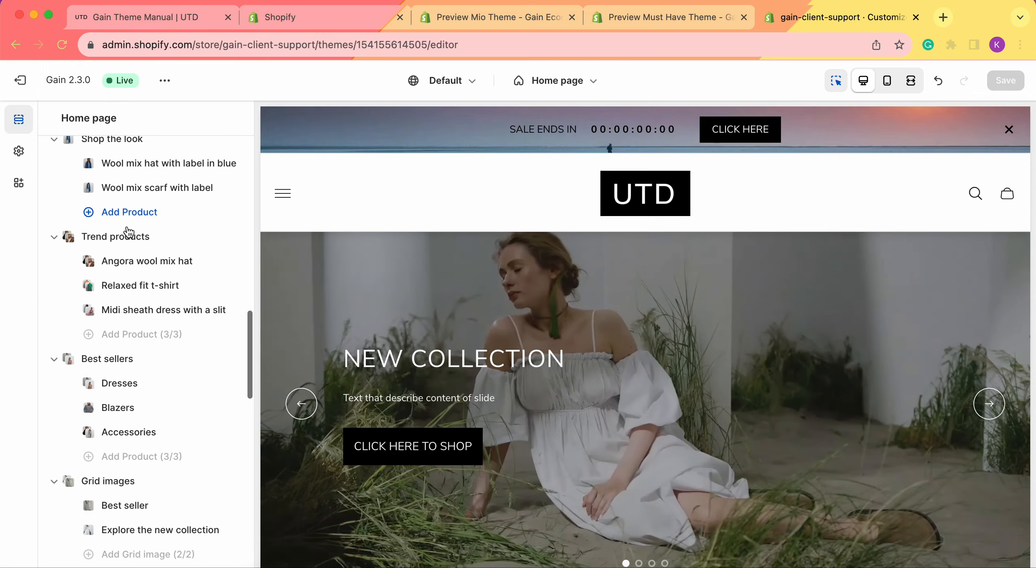
{"action": "scroll", "coordinate": [126, 227], "scroll_direction": "down", "scroll_amount": 12}
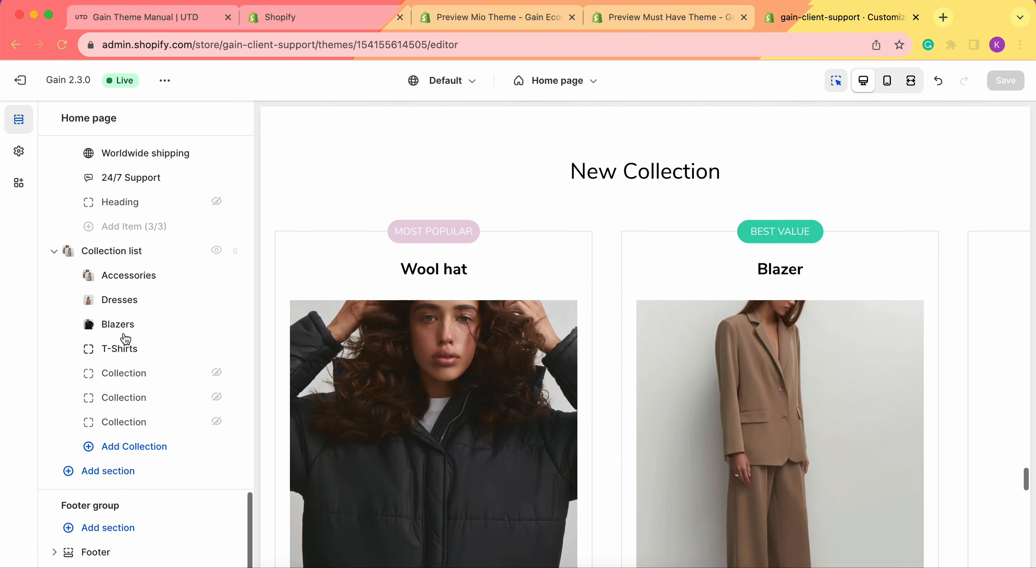
{"action": "left_click", "coordinate": [108, 473]}
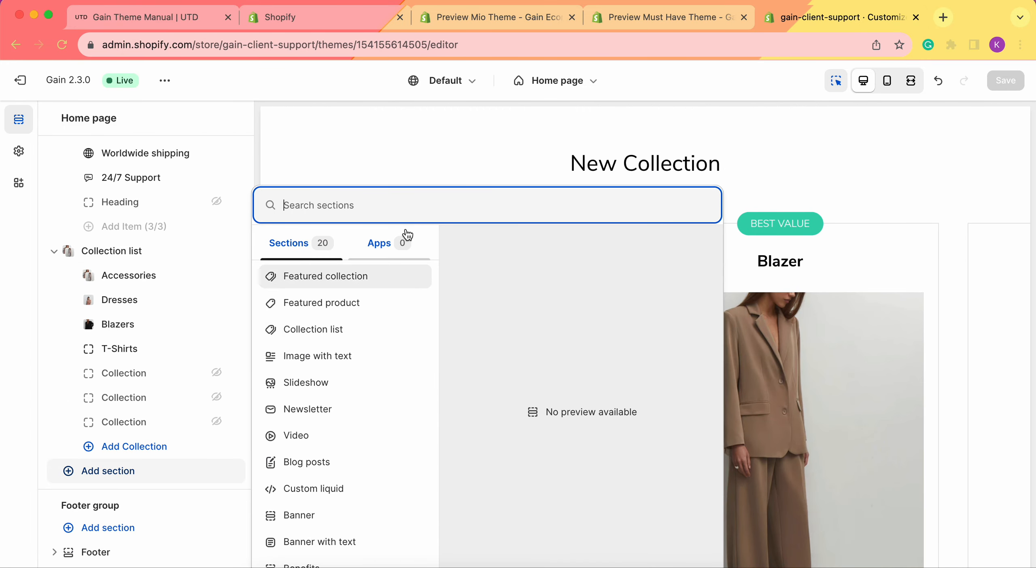
{"action": "type", "text": "tick"}
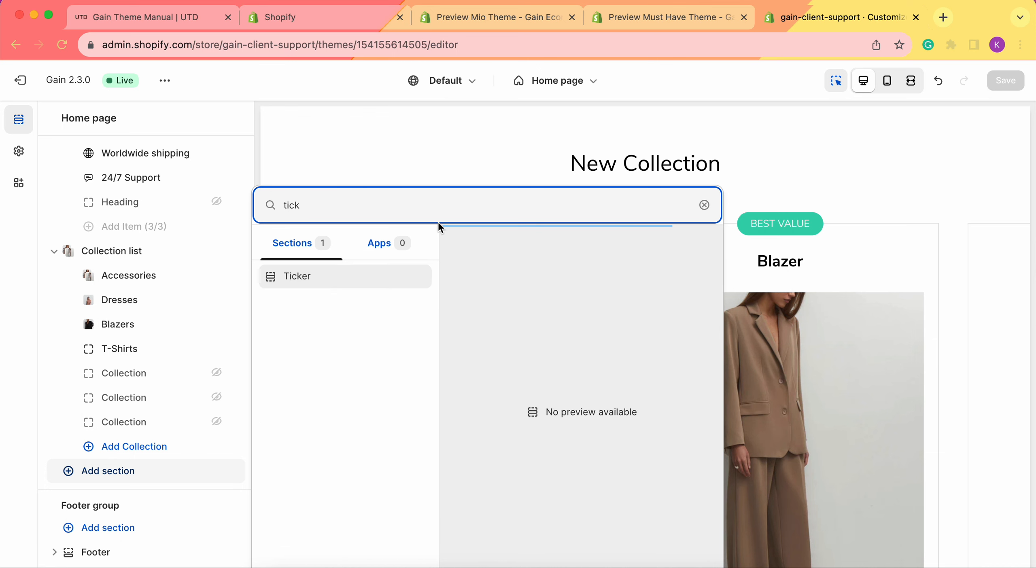
{"action": "left_click", "coordinate": [369, 278]}
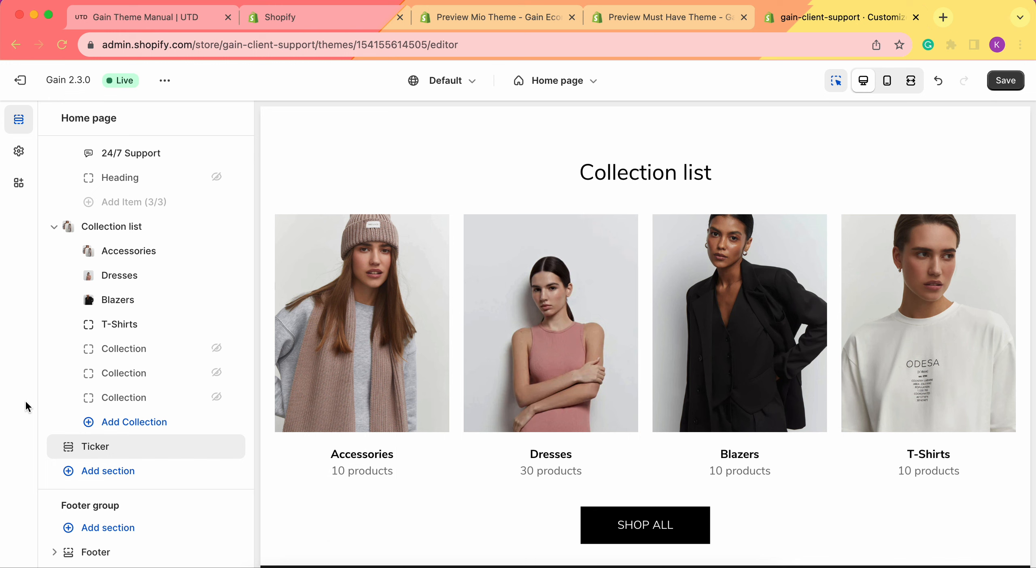
{"action": "left_click", "coordinate": [106, 447]}
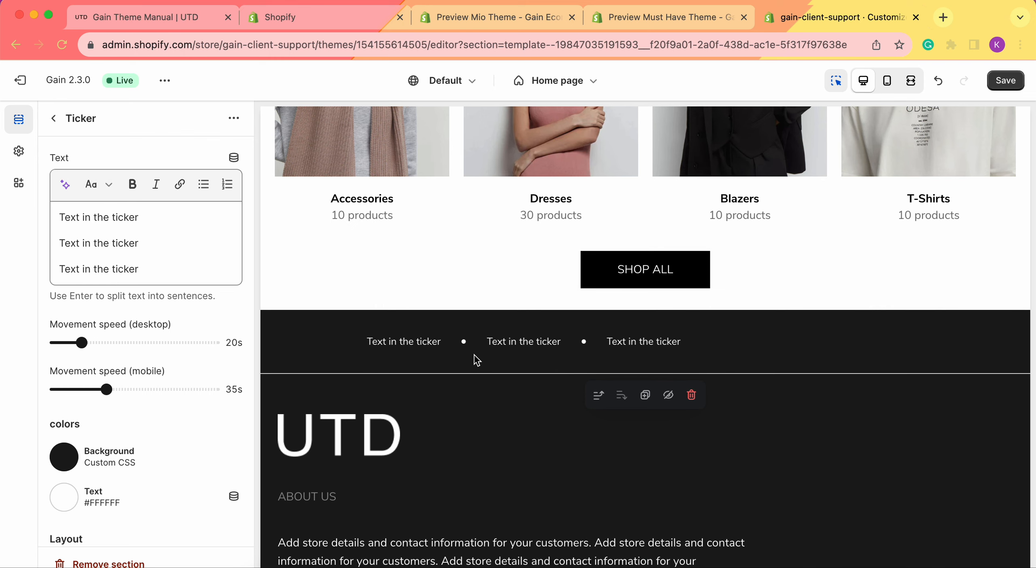
- Add an empty line after the last sentence of the ticker text and remove it again
{"action": "left_click", "coordinate": [60, 243]}
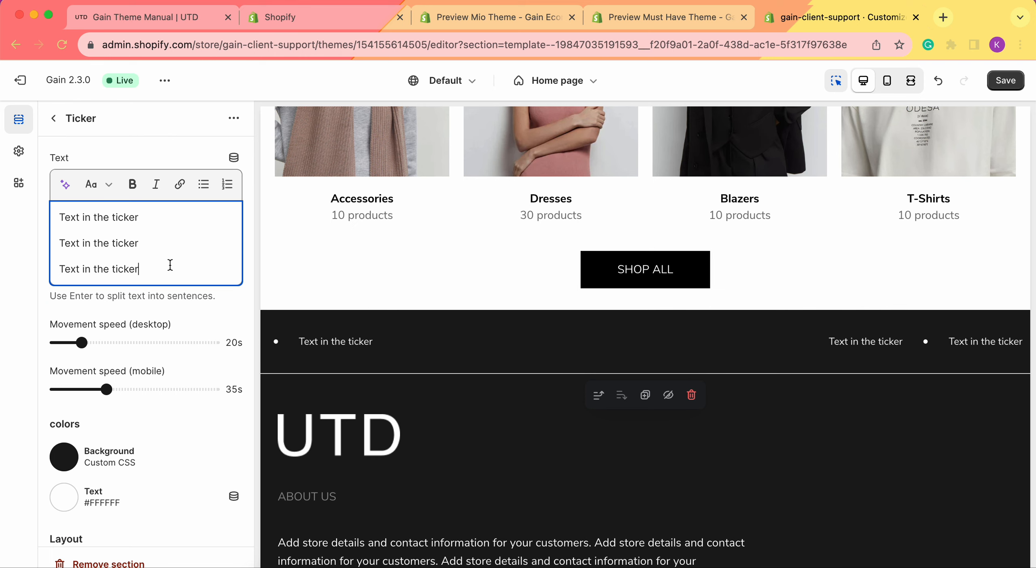
{"action": "key", "text": "Return"}
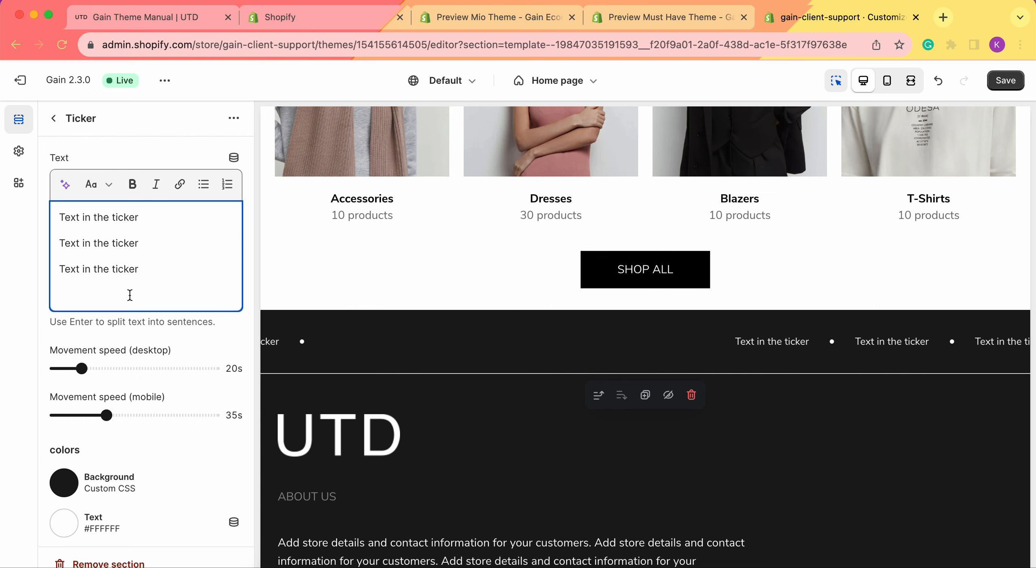
{"action": "key", "text": "BackSpace"}
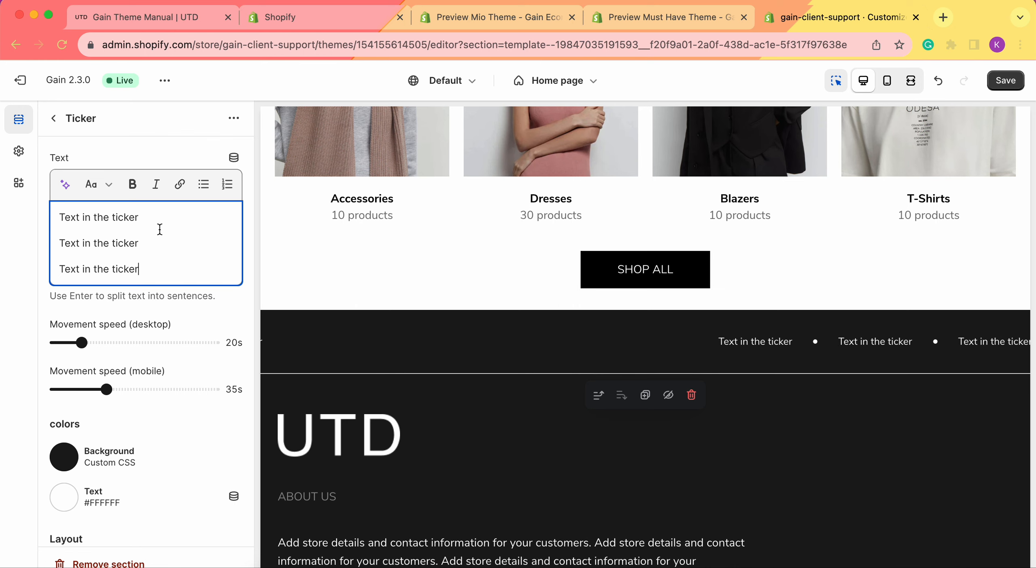
- Replace the first ticker sentence with "Best Seller" and link it to the product Blazer with two slits, opening in a new window
{"action": "left_click_drag", "start_coordinate": [146, 212], "coordinate": [54, 215]}
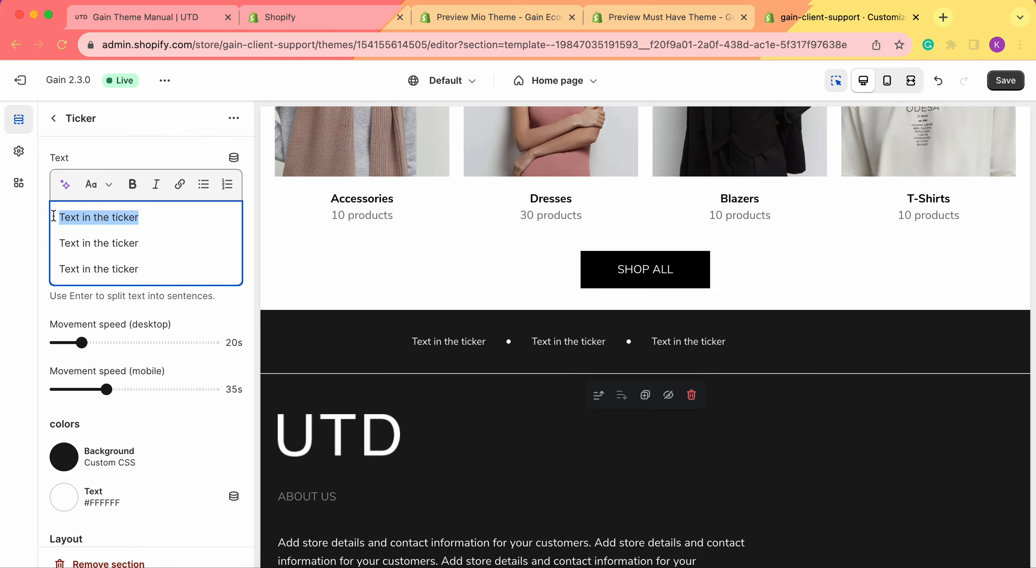
{"action": "type", "text": "Best Seller"}
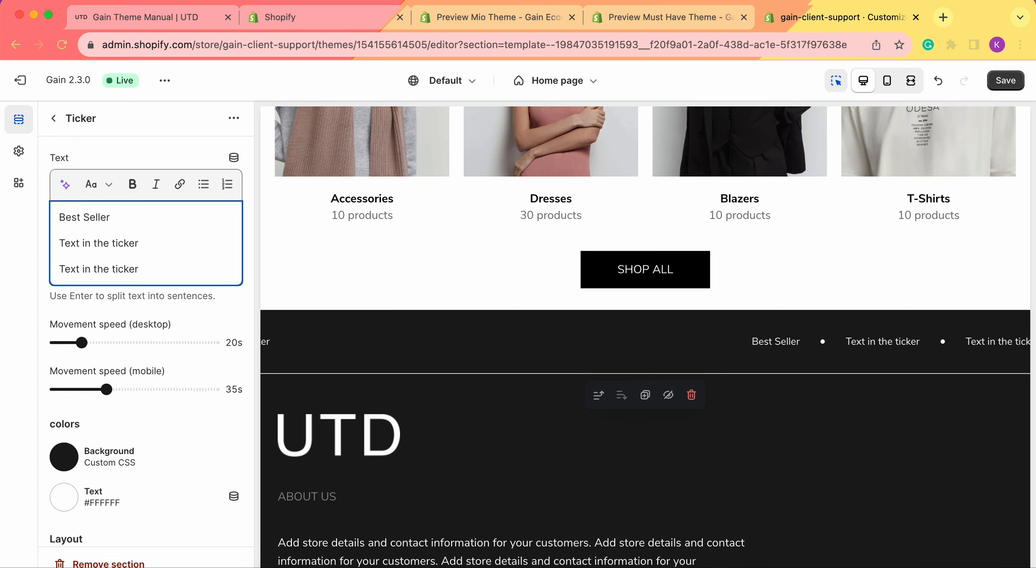
{"action": "triple_click", "coordinate": [74, 220]}
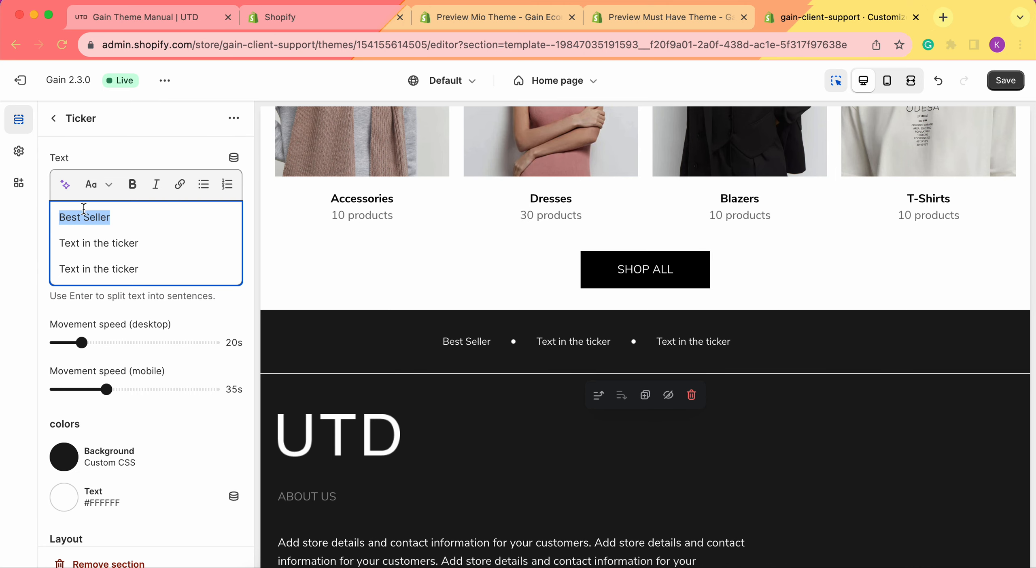
{"action": "left_click", "coordinate": [182, 186]}
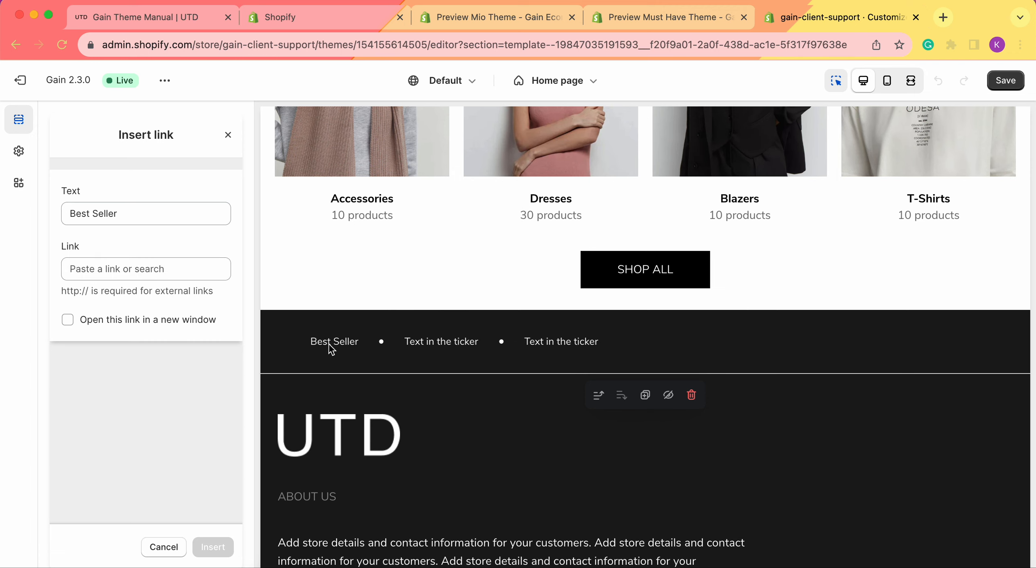
{"action": "left_click", "coordinate": [159, 270]}
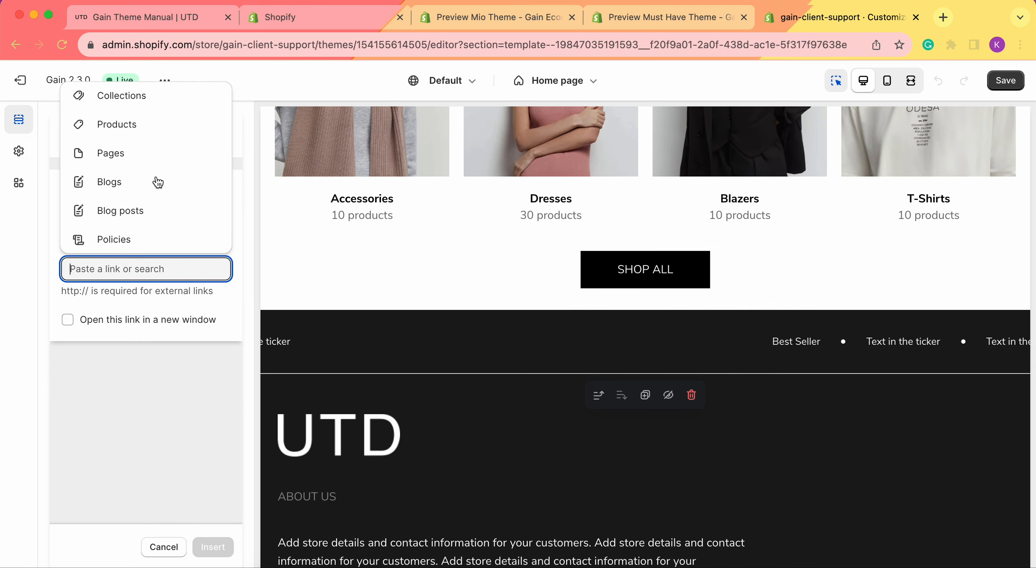
{"action": "left_click", "coordinate": [124, 131]}
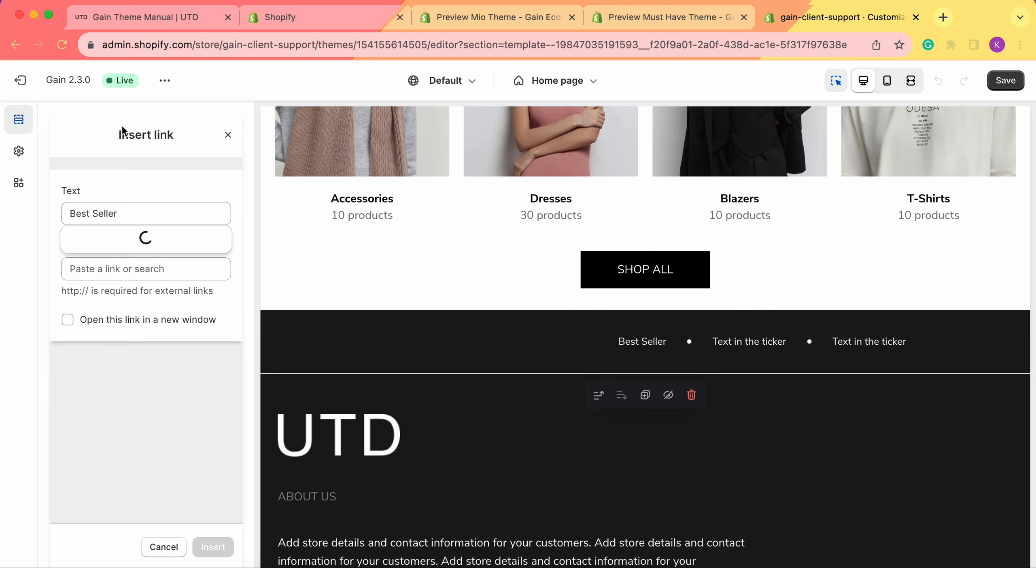
{"action": "scroll", "coordinate": [121, 405], "scroll_direction": "down", "scroll_amount": 5}
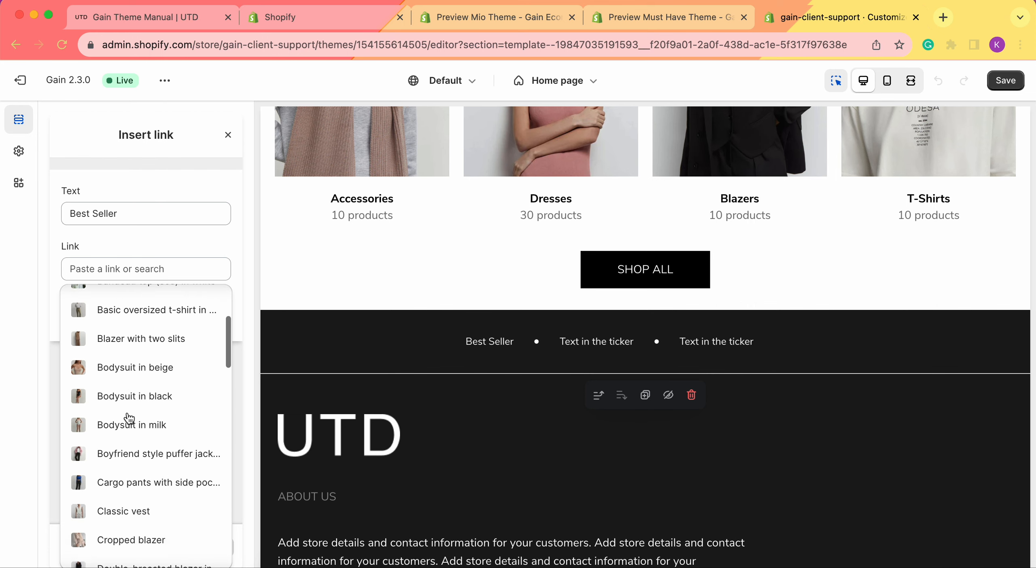
{"action": "left_click", "coordinate": [142, 322]}
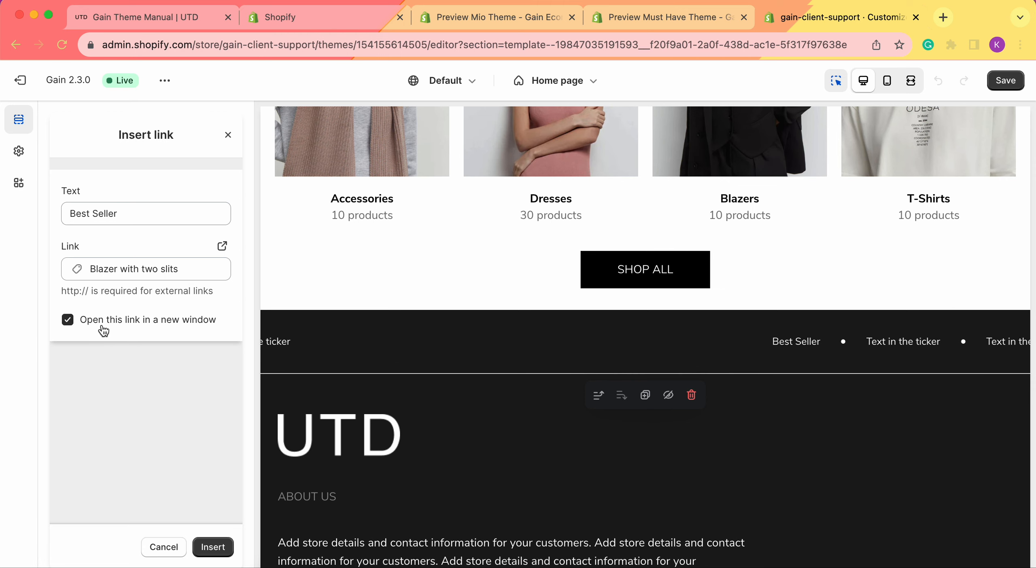
{"action": "left_click", "coordinate": [213, 547]}
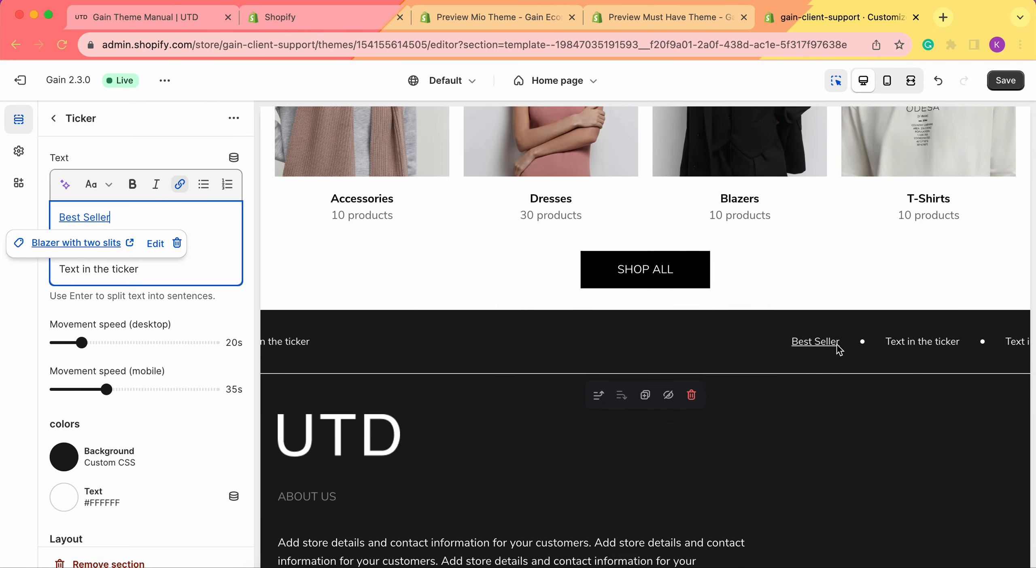
{"action": "left_click", "coordinate": [31, 322]}
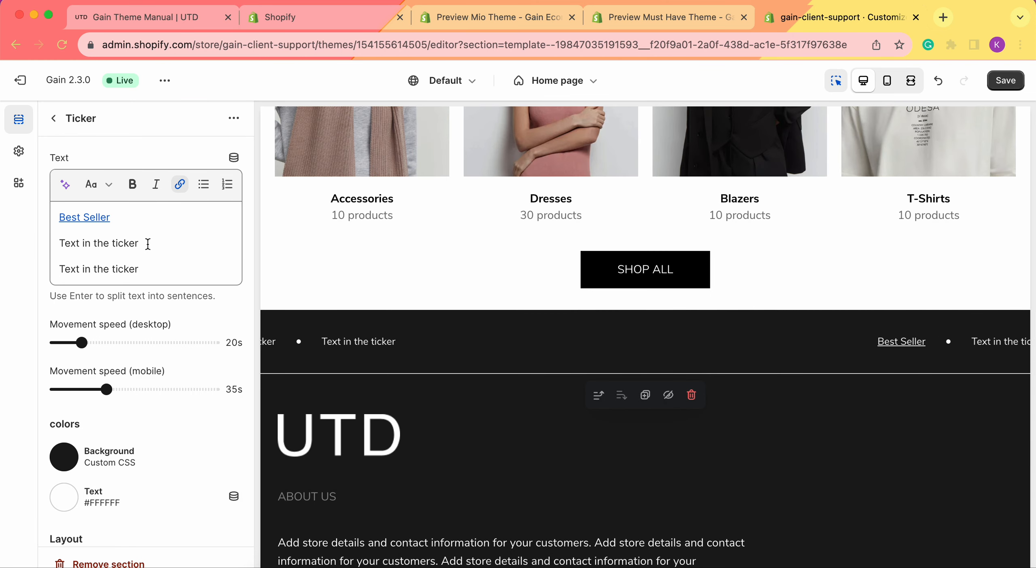
- Replace the second ticker sentence with "New Collection" and link it to the Dresses collection, opening in a new window
{"action": "left_click_drag", "start_coordinate": [148, 244], "coordinate": [94, 244]}
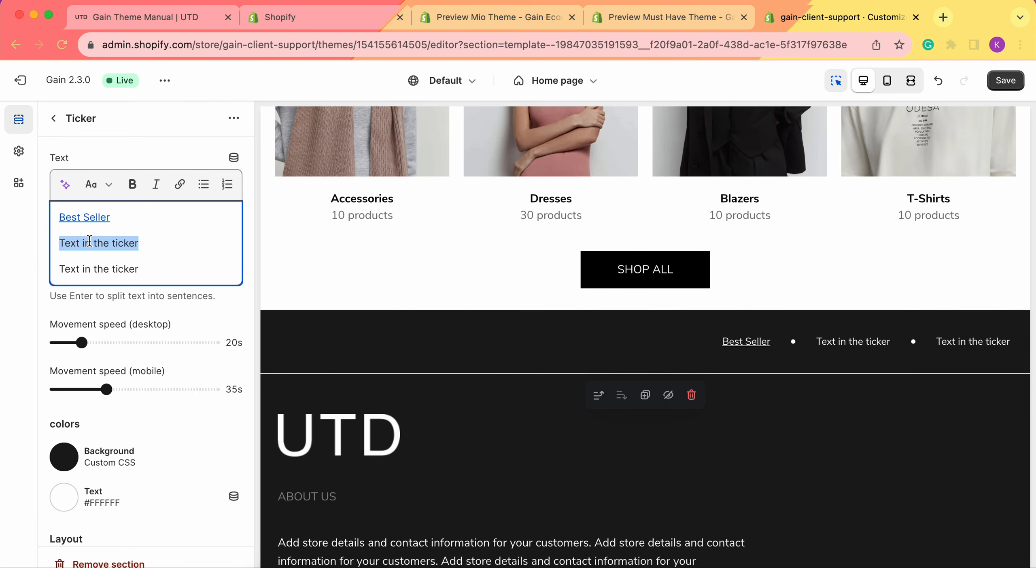
{"action": "type", "text": "New Collection"}
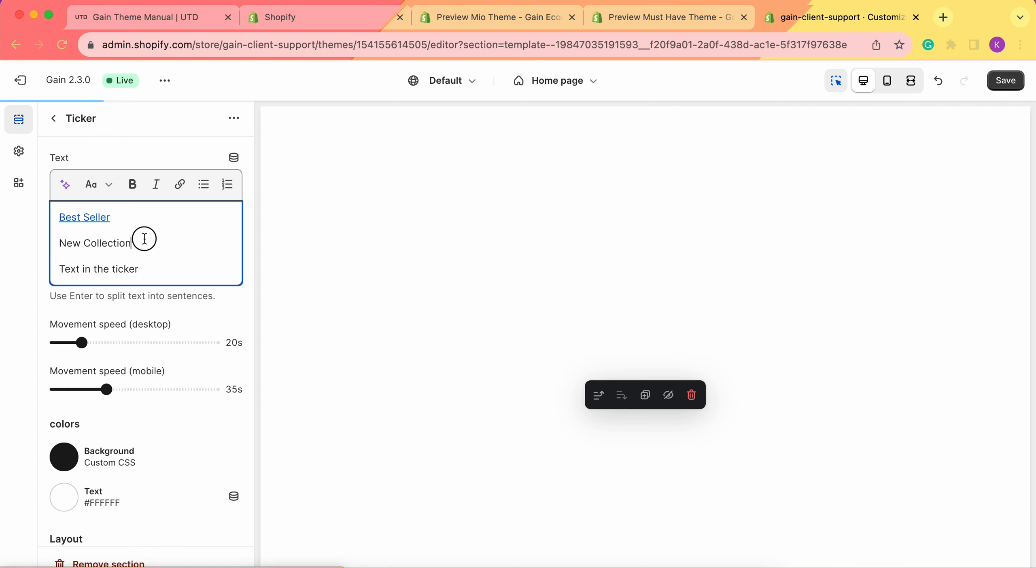
{"action": "left_click_drag", "start_coordinate": [143, 242], "coordinate": [53, 240]}
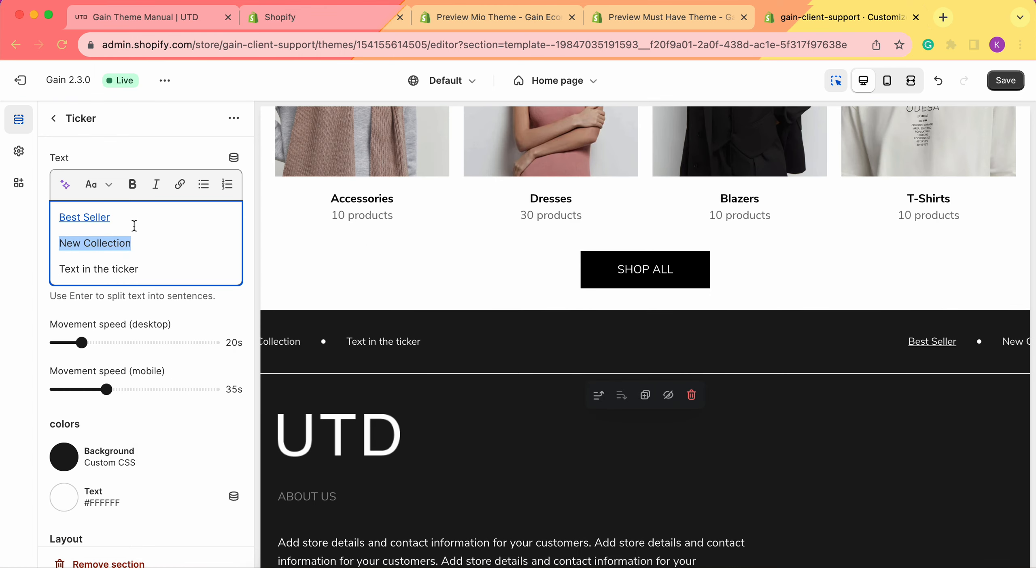
{"action": "left_click", "coordinate": [179, 186]}
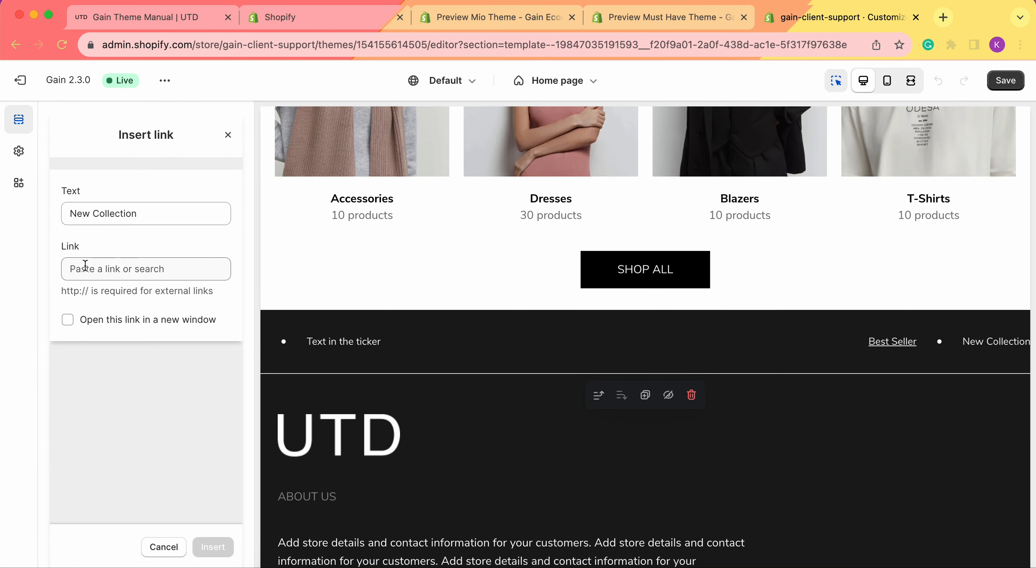
{"action": "left_click", "coordinate": [85, 265]}
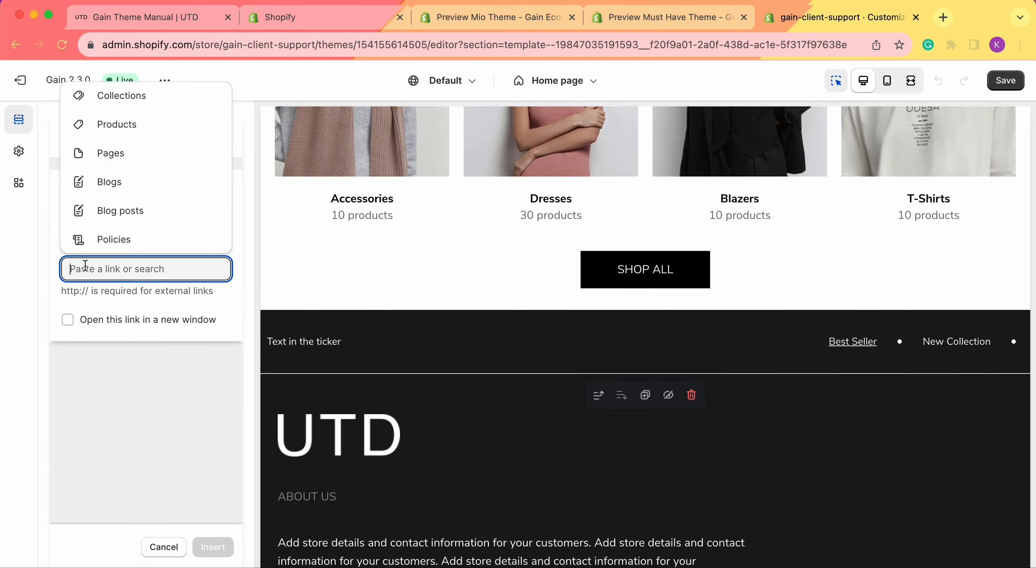
{"action": "left_click", "coordinate": [147, 97]}
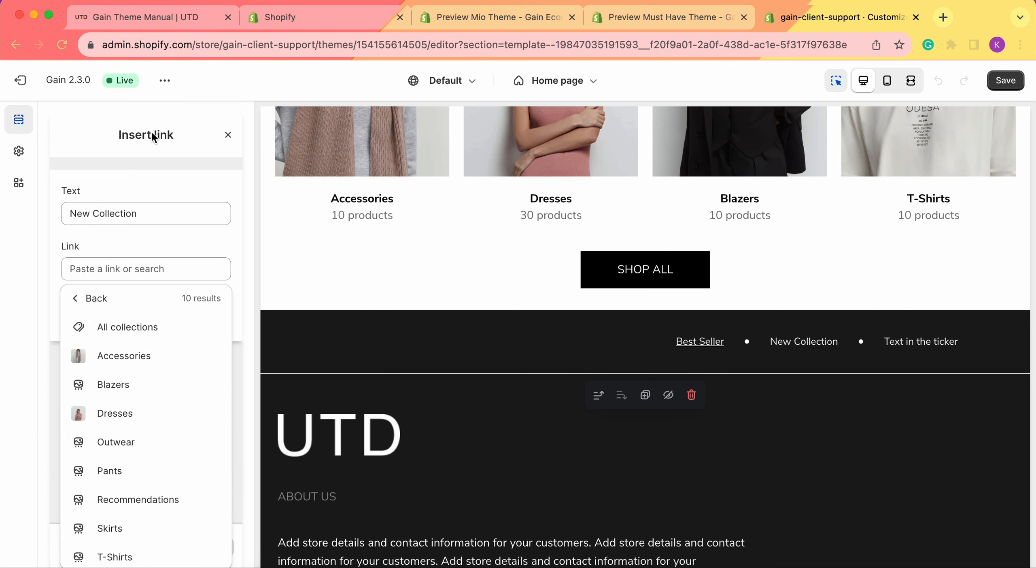
{"action": "left_click", "coordinate": [135, 413]}
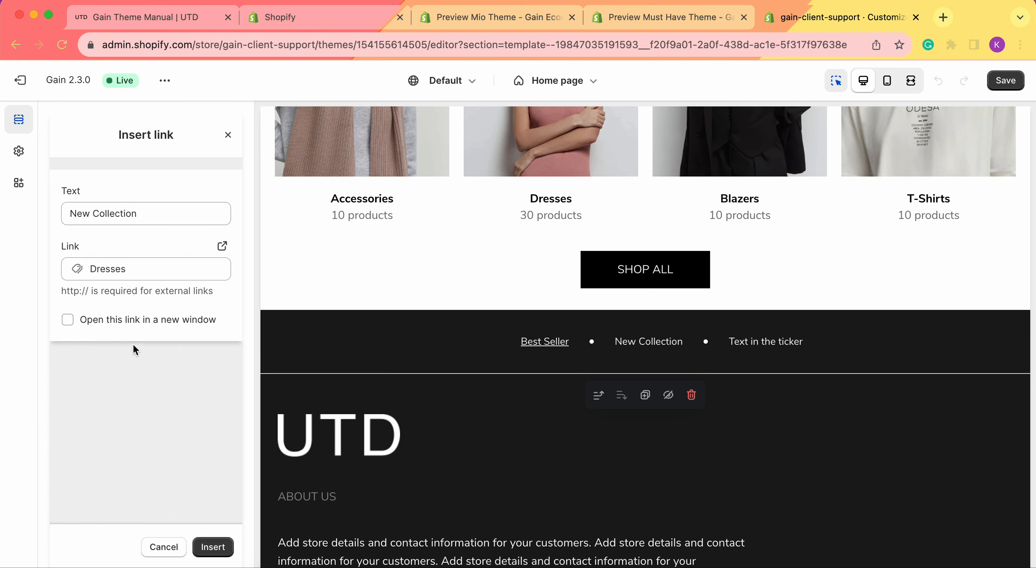
{"action": "left_click", "coordinate": [145, 322]}
{"action": "left_click", "coordinate": [212, 547]}
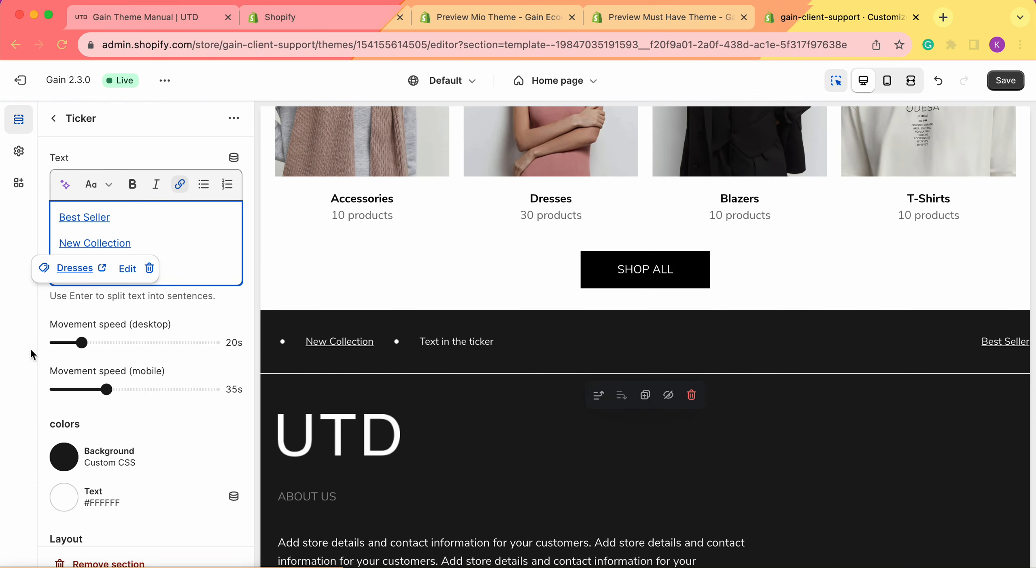
- Replace the third ticker sentence with "Summer Sale" and add a fourth sentence reading "Follow us on Instagram"
{"action": "left_click", "coordinate": [33, 353]}
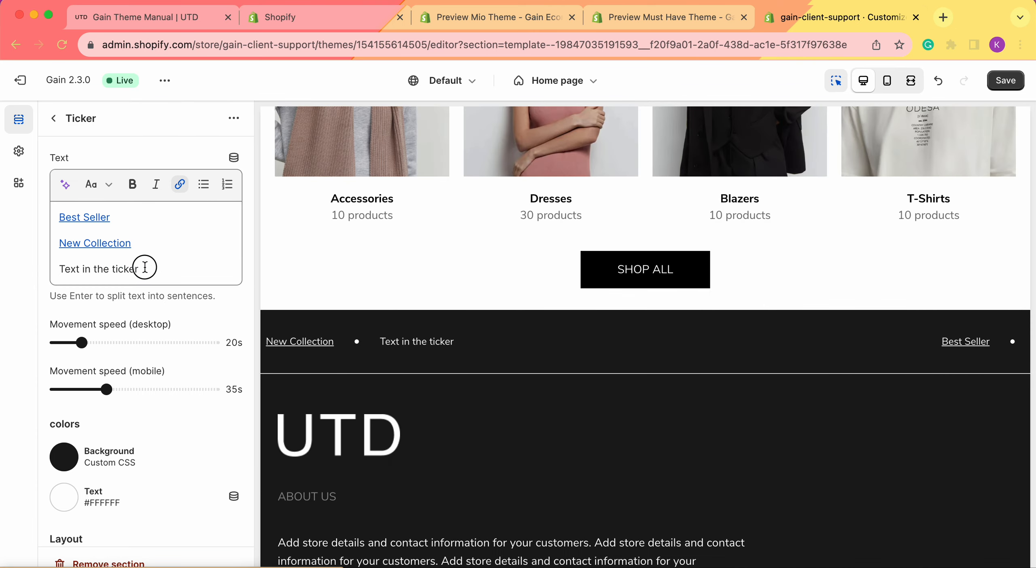
{"action": "left_click_drag", "start_coordinate": [144, 267], "coordinate": [23, 280]}
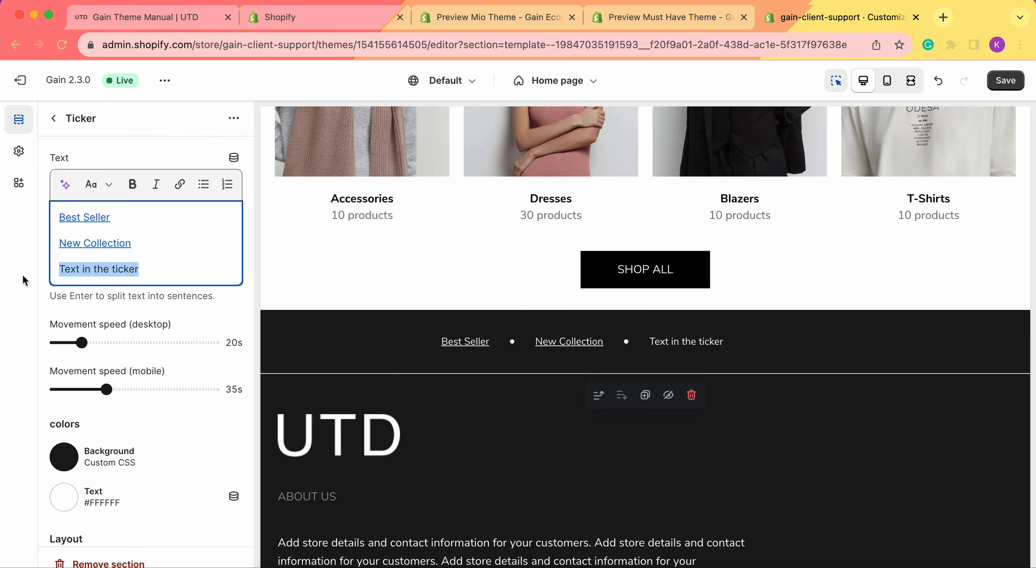
{"action": "type", "text": "Sum"}
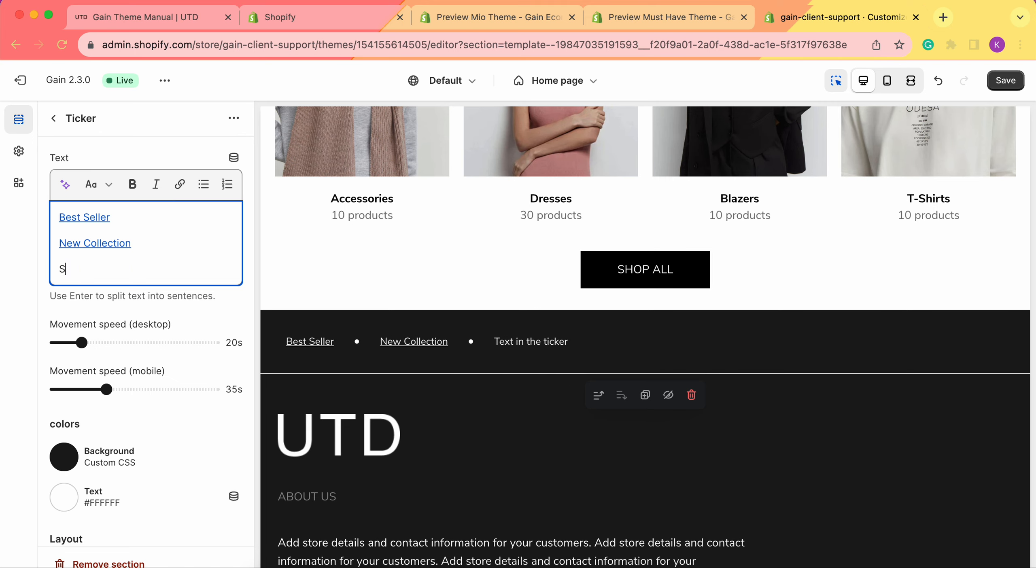
{"action": "type", "text": "mer Sale"}
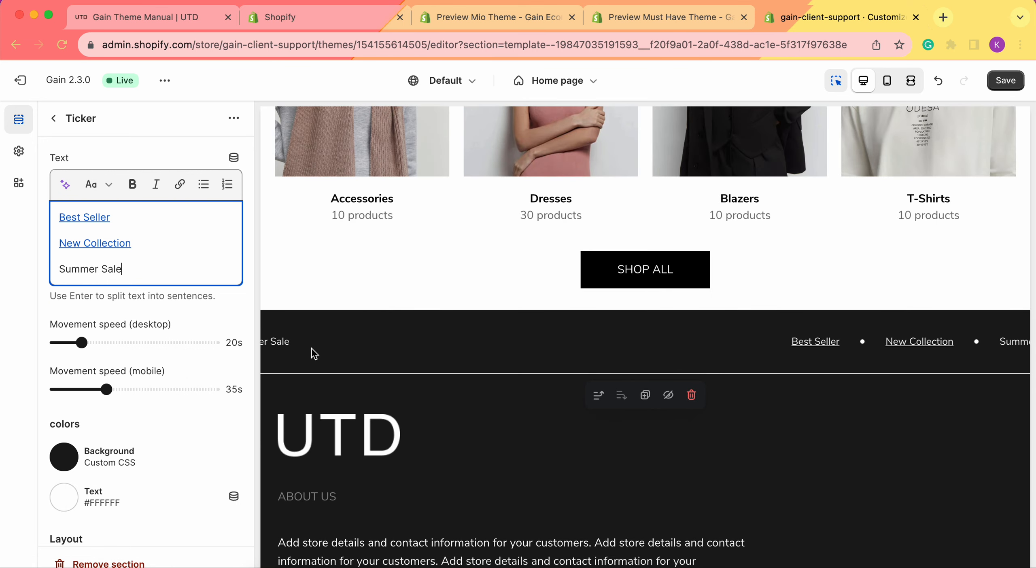
{"action": "key", "text": "Return"}
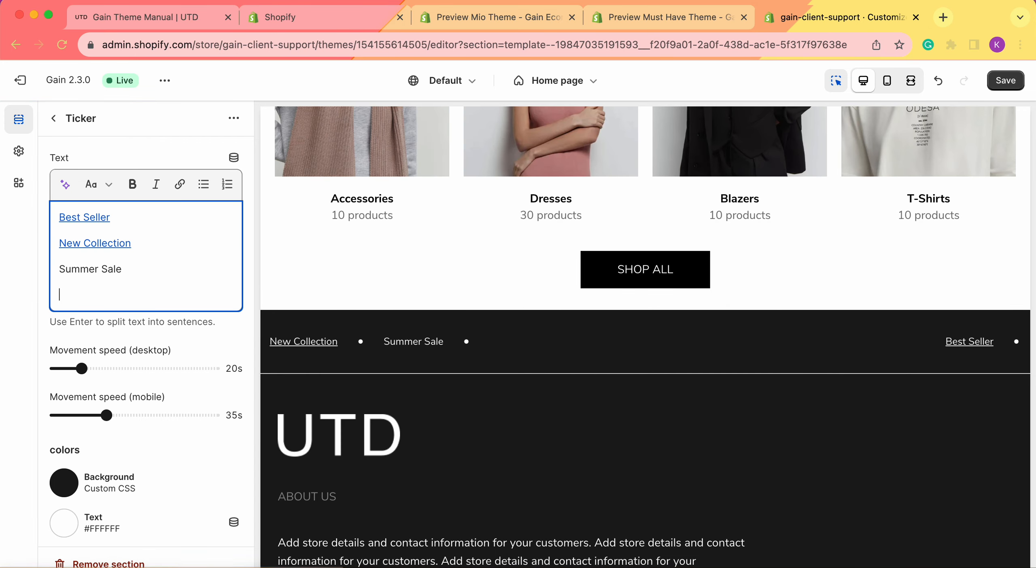
{"action": "type", "text": "Follow us"}
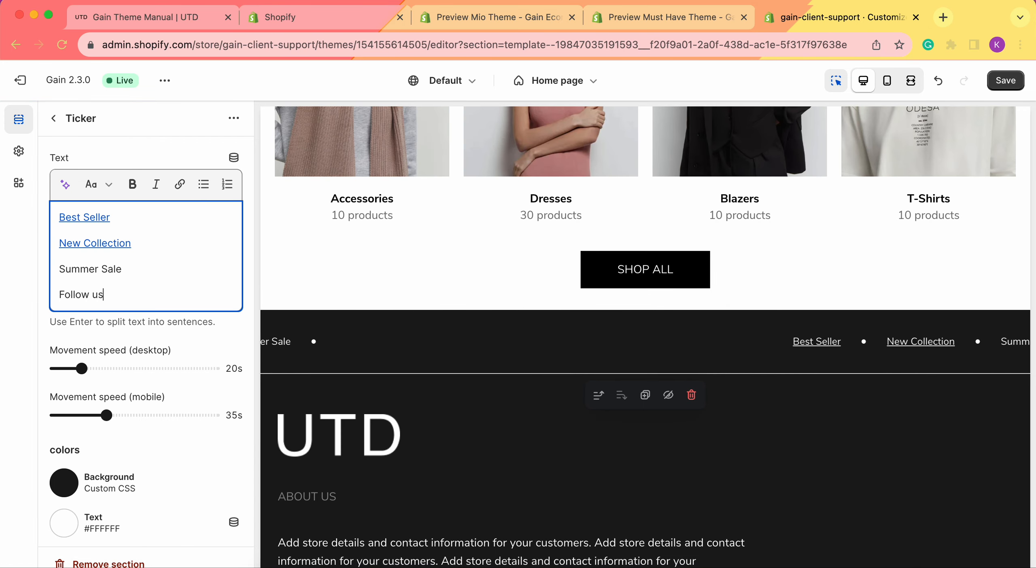
{"action": "type", "text": " on Instagram"}
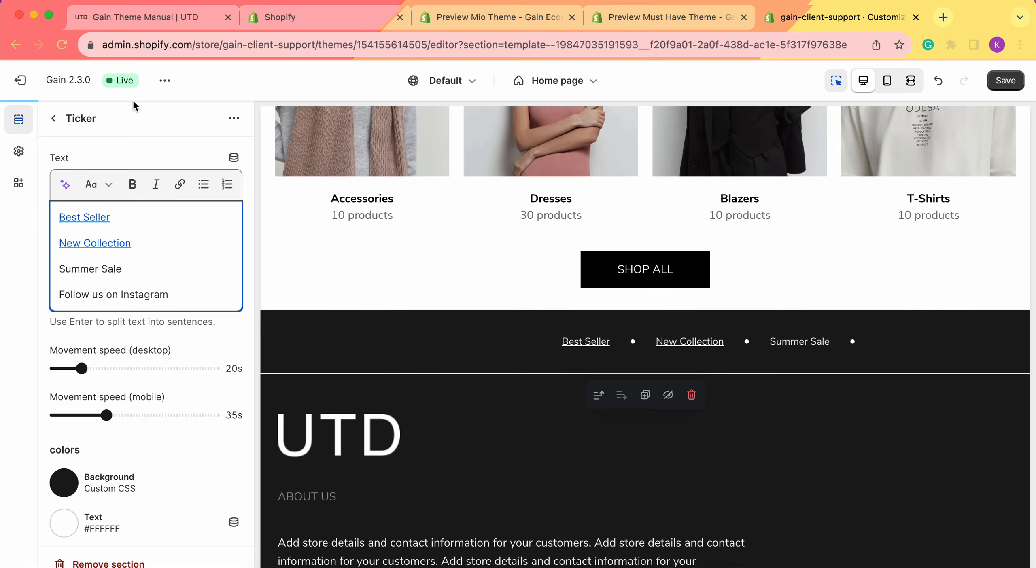
- Switch to the Gain Theme Manual page and copy the address of the Instagram link in its footer
{"action": "left_click", "coordinate": [138, 17]}
{"action": "scroll", "coordinate": [890, 486], "scroll_direction": "down", "scroll_amount": 8}
{"action": "scroll", "coordinate": [907, 523], "scroll_direction": "down", "scroll_amount": 20}
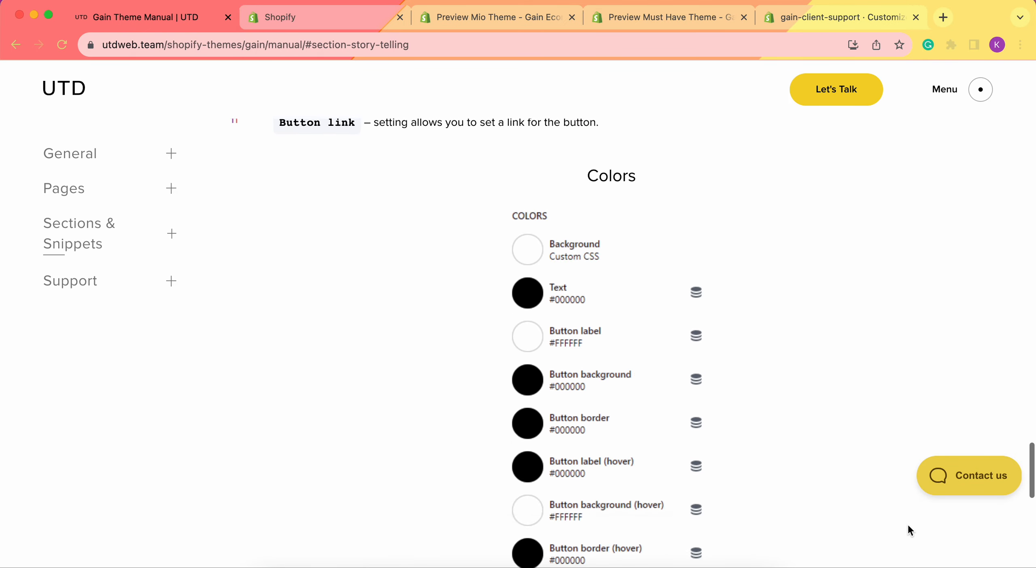
{"action": "left_click", "coordinate": [982, 544]}
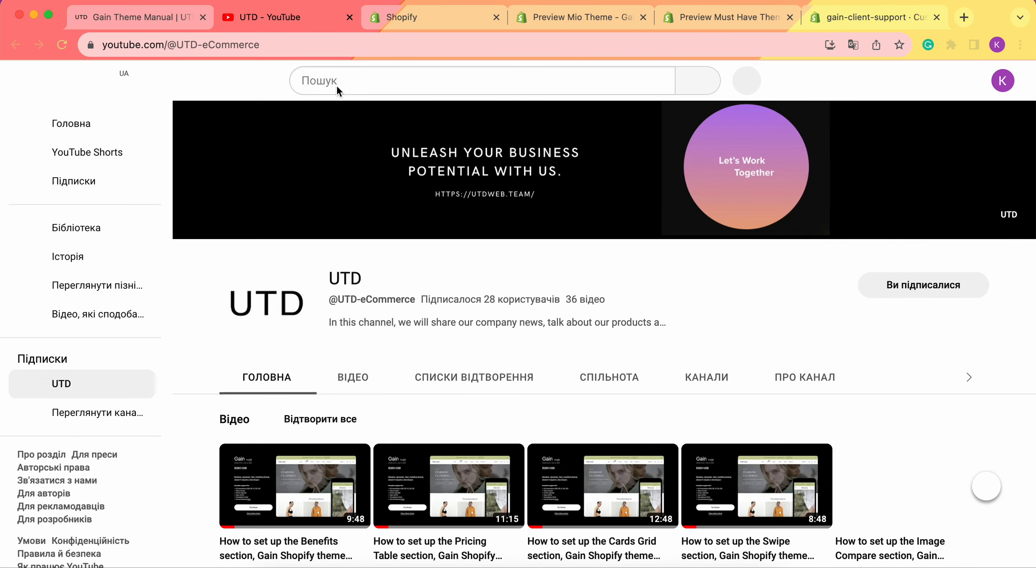
{"action": "left_click", "coordinate": [350, 18]}
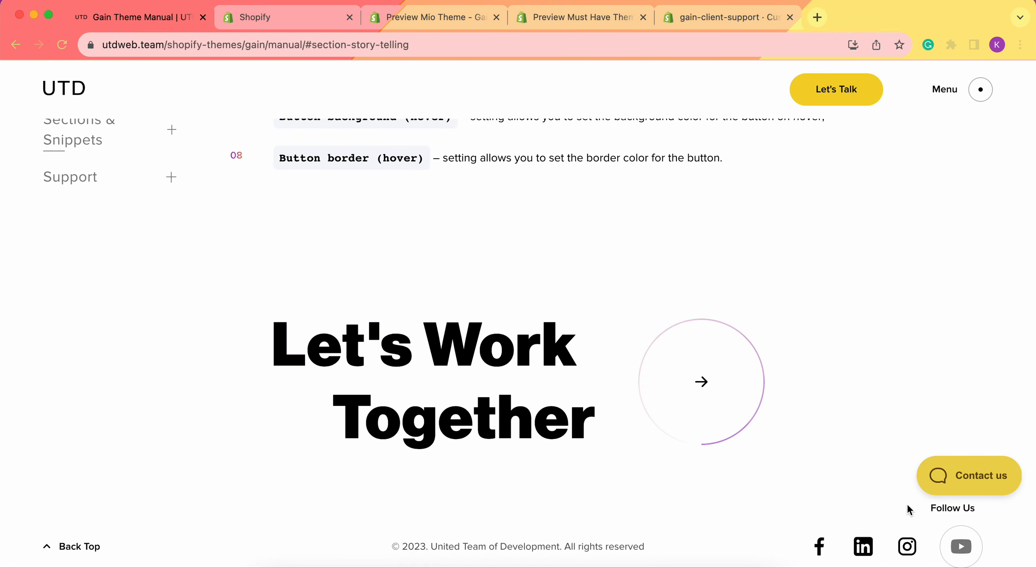
{"action": "right_click", "coordinate": [906, 547]}
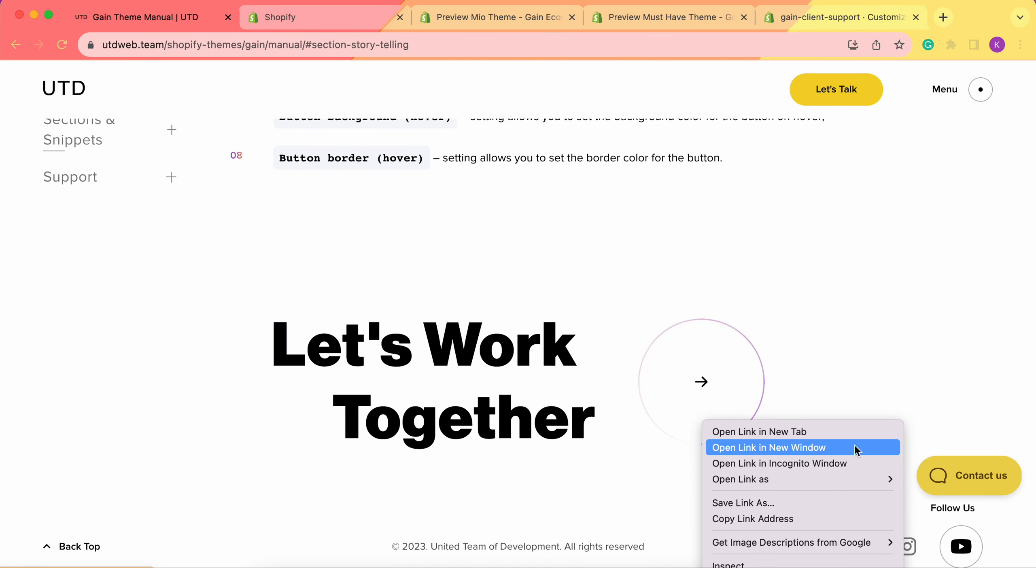
{"action": "left_click", "coordinate": [815, 519]}
{"action": "left_click", "coordinate": [811, 20]}
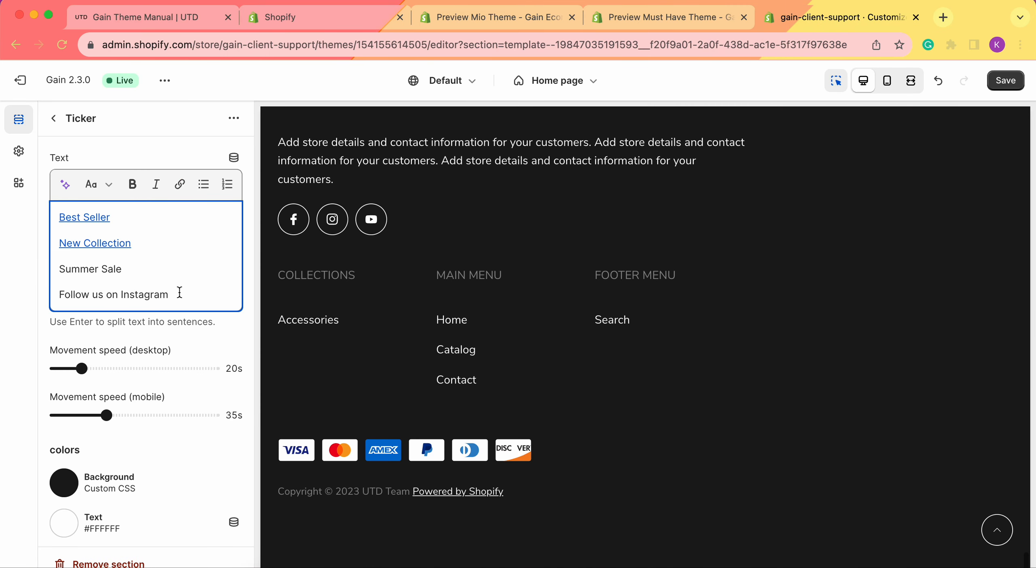
{"action": "left_click_drag", "start_coordinate": [178, 293], "coordinate": [20, 306]}
{"action": "left_click", "coordinate": [180, 185]}
{"action": "left_click", "coordinate": [157, 271]}
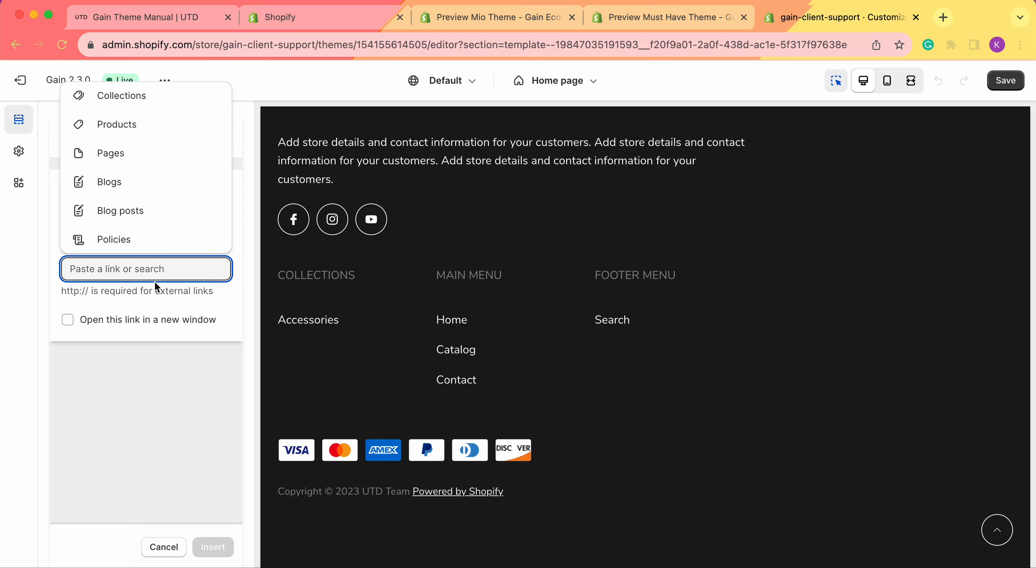
{"action": "key", "text": "super+v"}
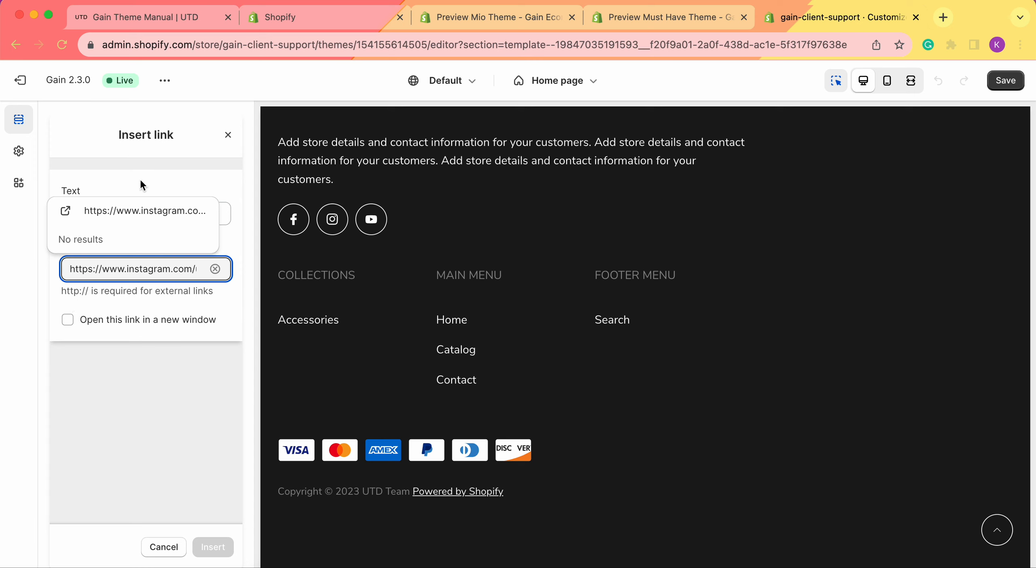
{"action": "left_click", "coordinate": [126, 210]}
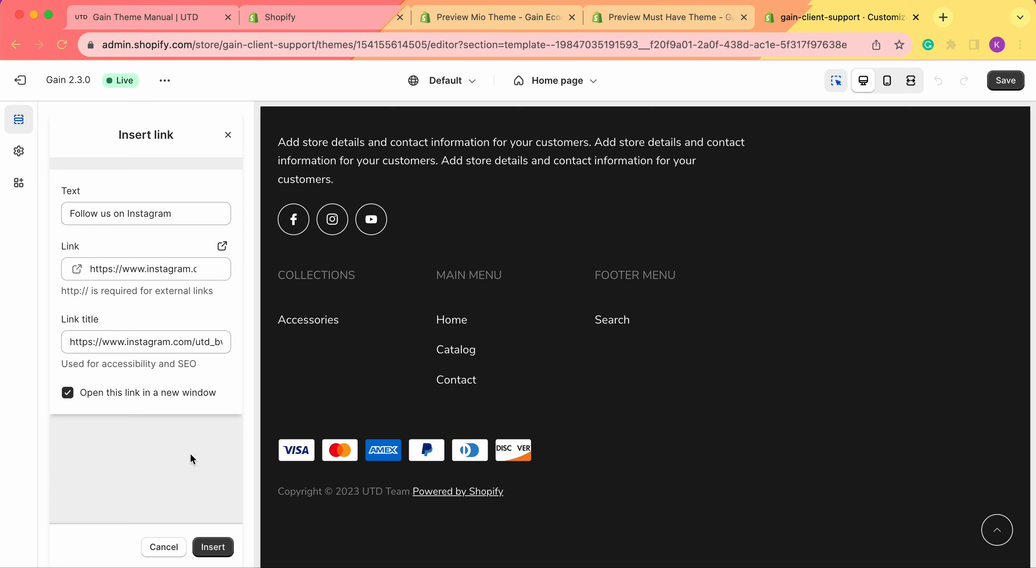
{"action": "left_click", "coordinate": [222, 550]}
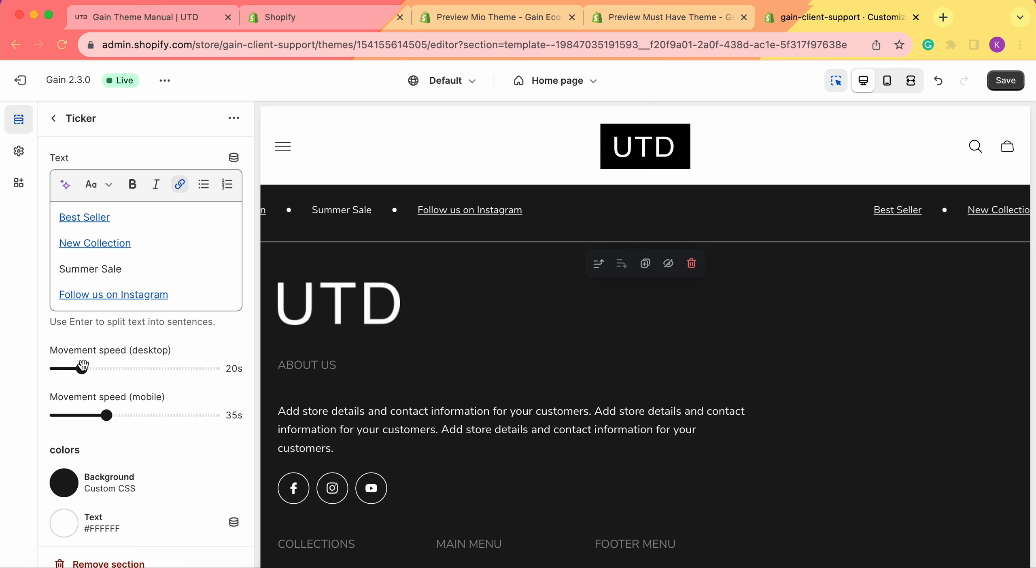
- Test the ticker's desktop movement speed at 6s in the preview and set it to 54s
{"action": "scroll", "coordinate": [88, 381], "scroll_direction": "down", "scroll_amount": 2}
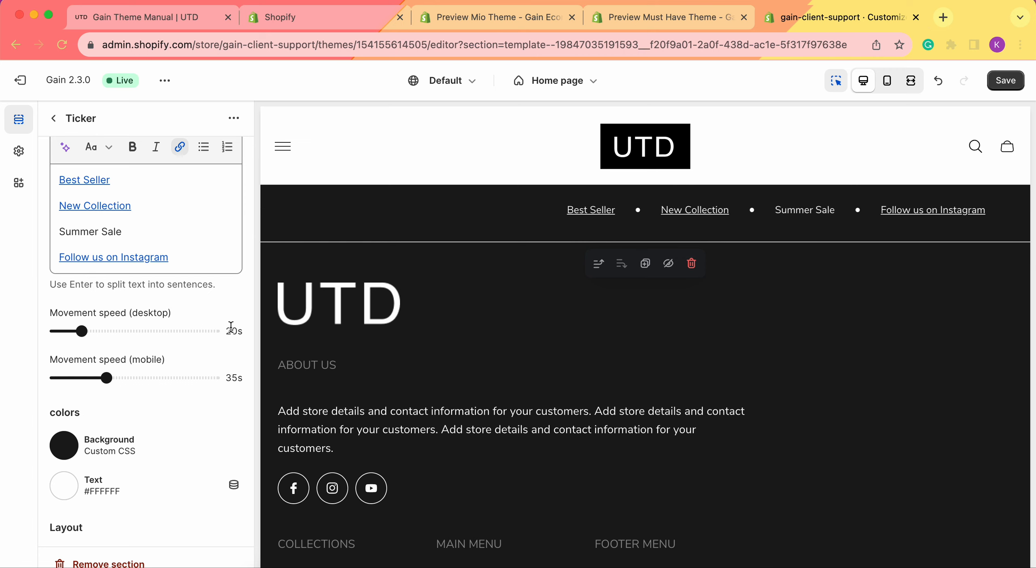
{"action": "left_click_drag", "start_coordinate": [81, 331], "coordinate": [60, 332]}
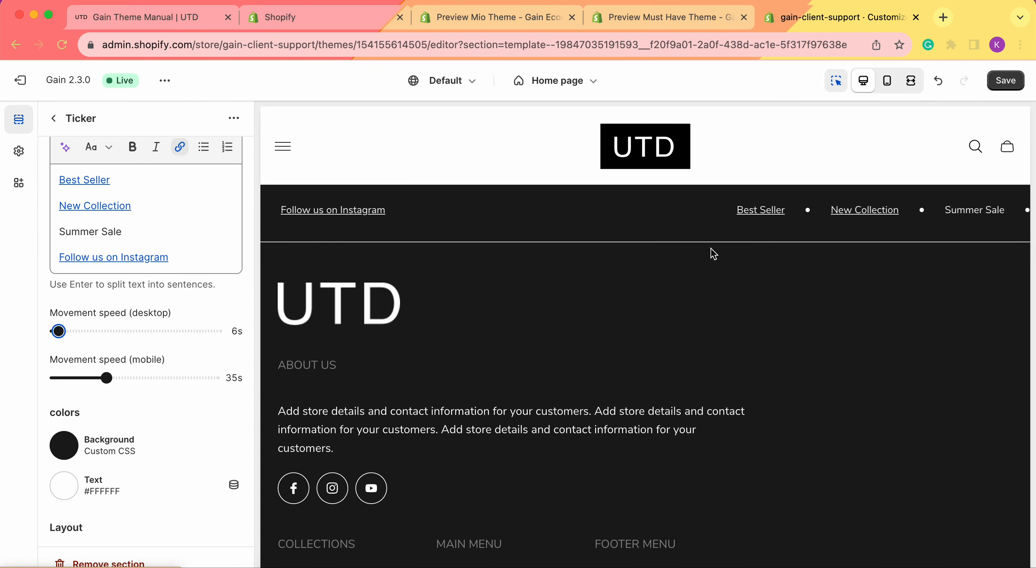
{"action": "mouse_move", "coordinate": [675, 240]}
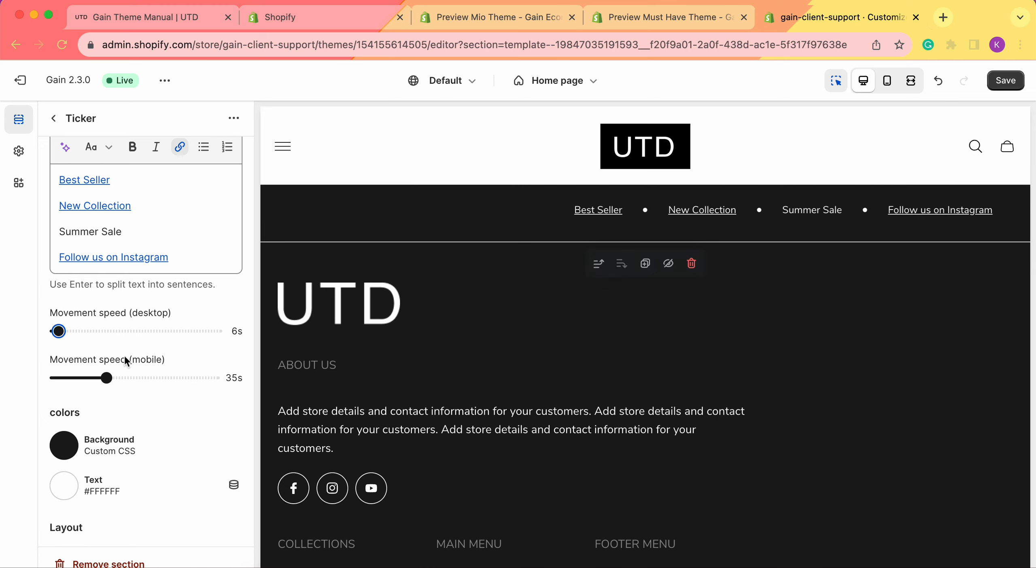
{"action": "left_click_drag", "start_coordinate": [58, 331], "coordinate": [138, 332]}
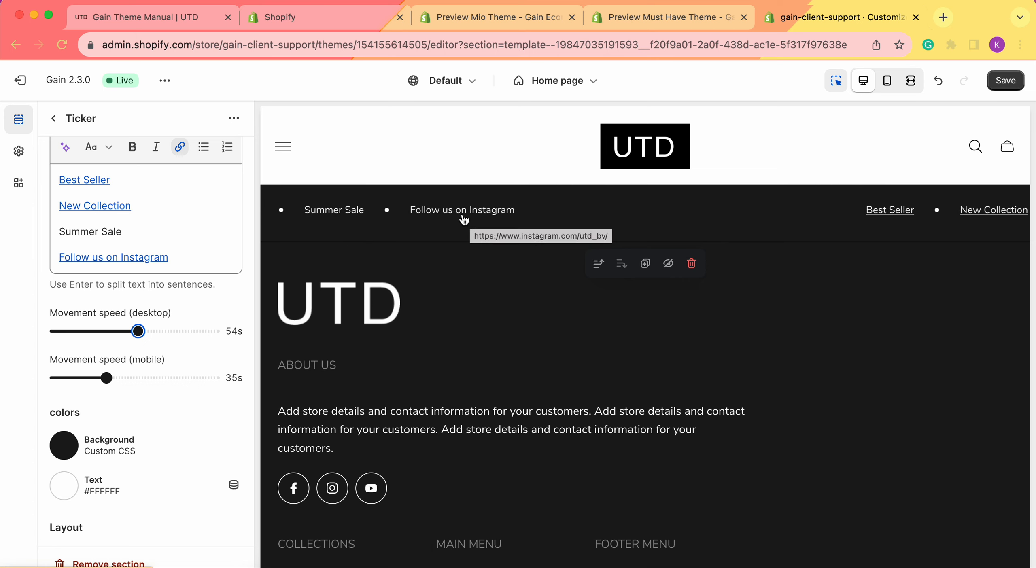
- Open the ticker background's CSS code, search Google for "cream color code" in a new tab and copy the hex value FFFDD0
{"action": "scroll", "coordinate": [158, 333], "scroll_direction": "down", "scroll_amount": 3}
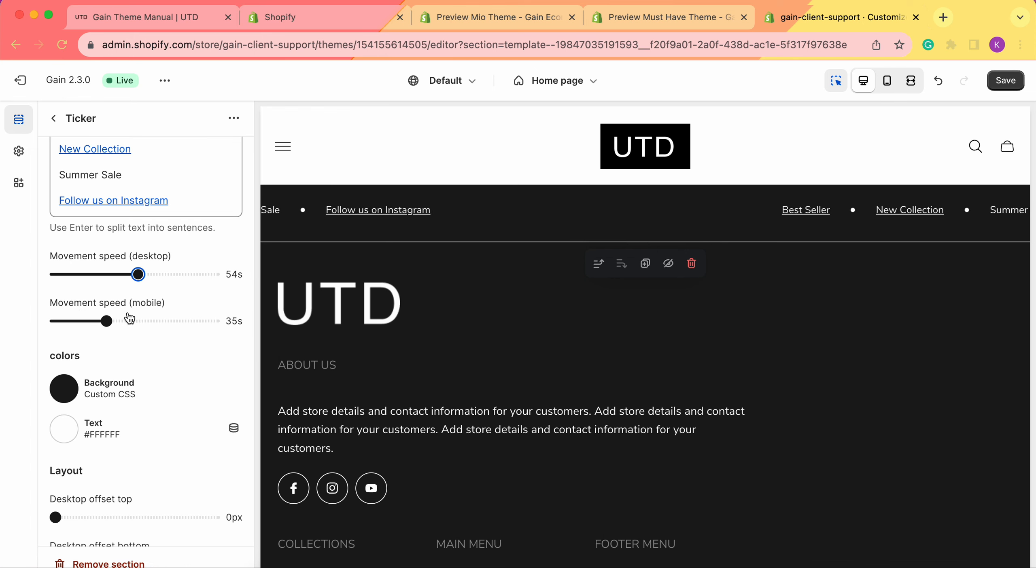
{"action": "scroll", "coordinate": [154, 305], "scroll_direction": "down", "scroll_amount": 3}
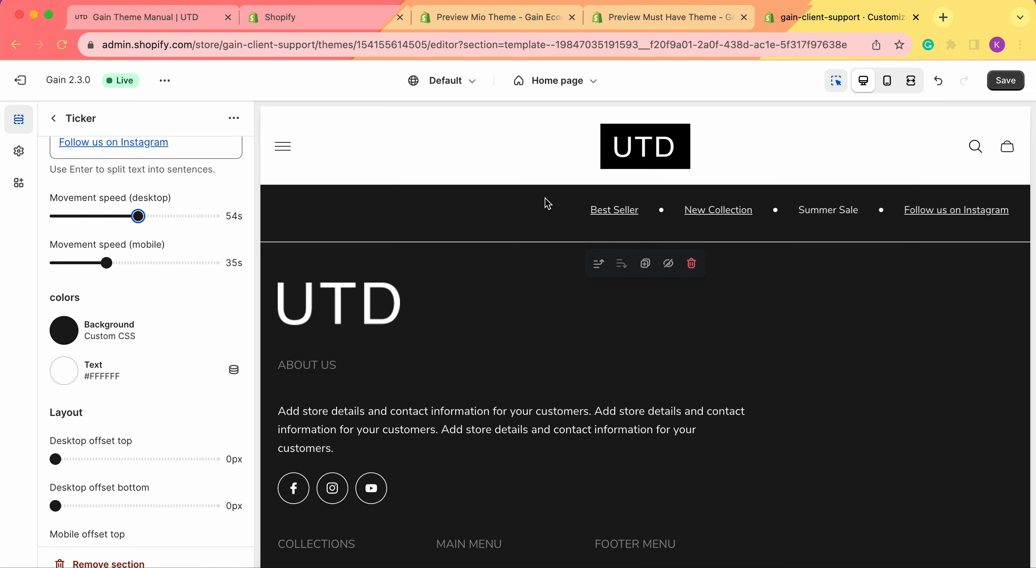
{"action": "left_click", "coordinate": [65, 331]}
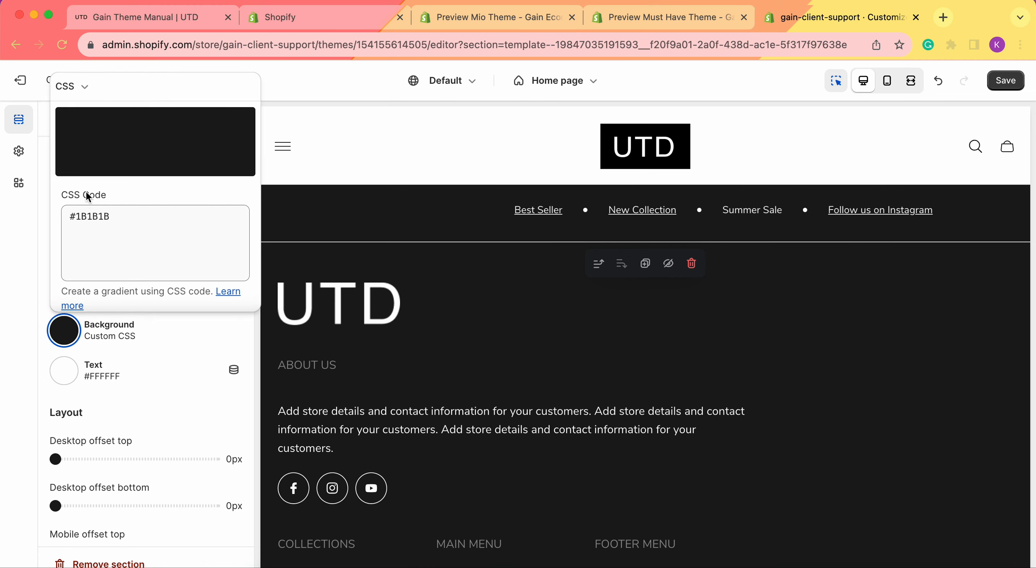
{"action": "left_click", "coordinate": [97, 217]}
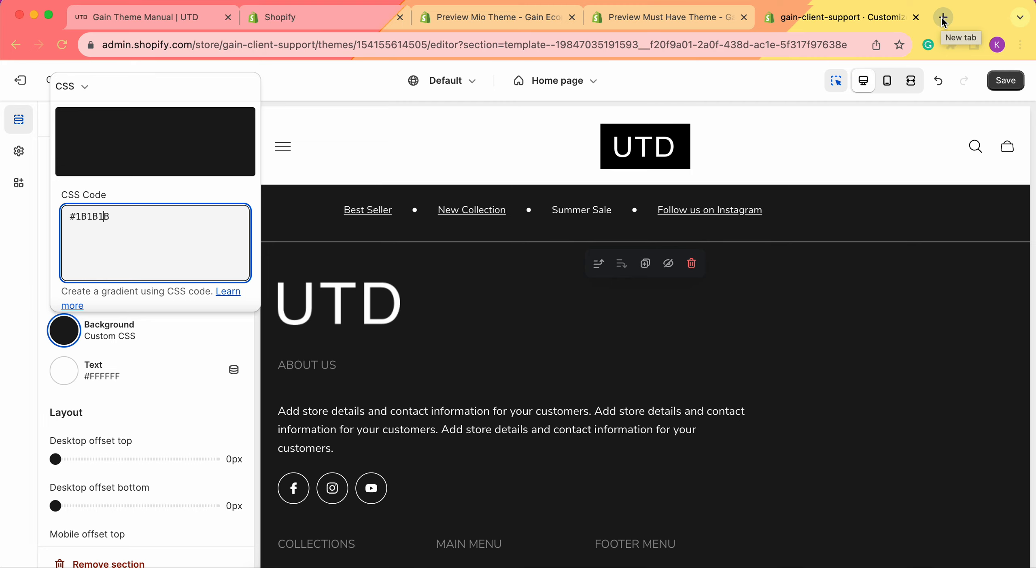
{"action": "left_click", "coordinate": [942, 18]}
{"action": "type", "text": "crea"}
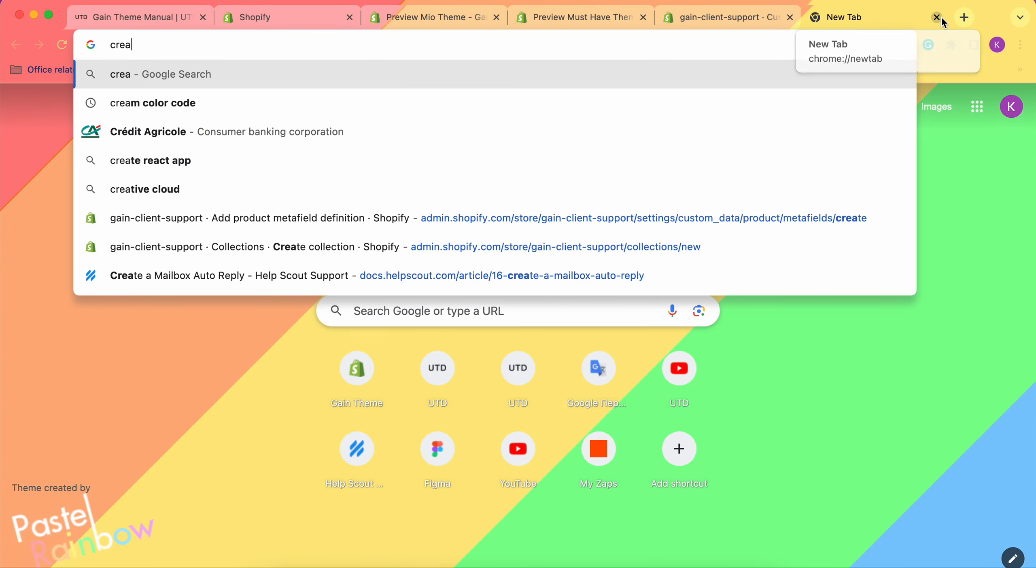
{"action": "type", "text": "m color code"}
{"action": "key", "text": "Return"}
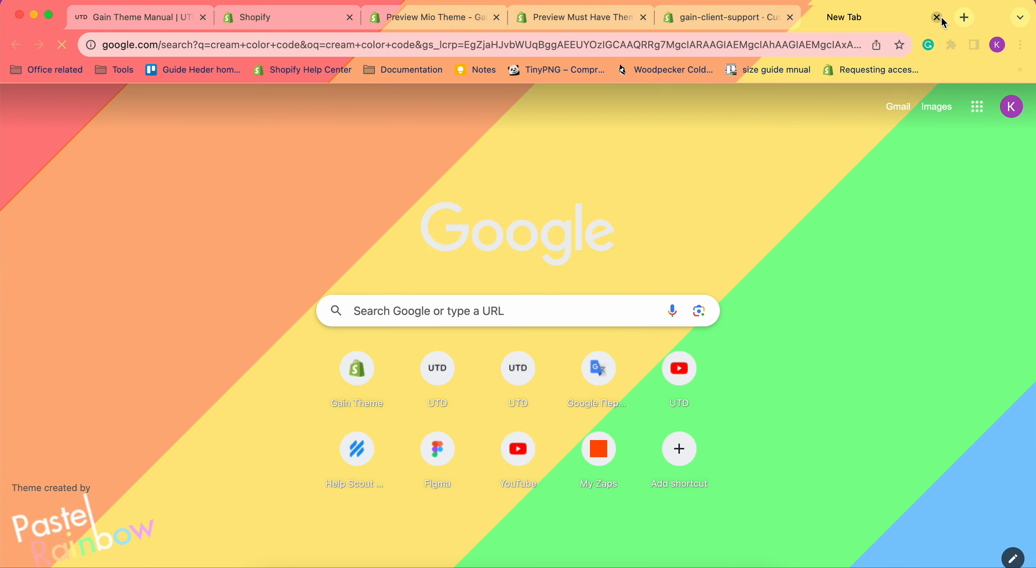
{"action": "left_click_drag", "start_coordinate": [230, 205], "coordinate": [148, 216]}
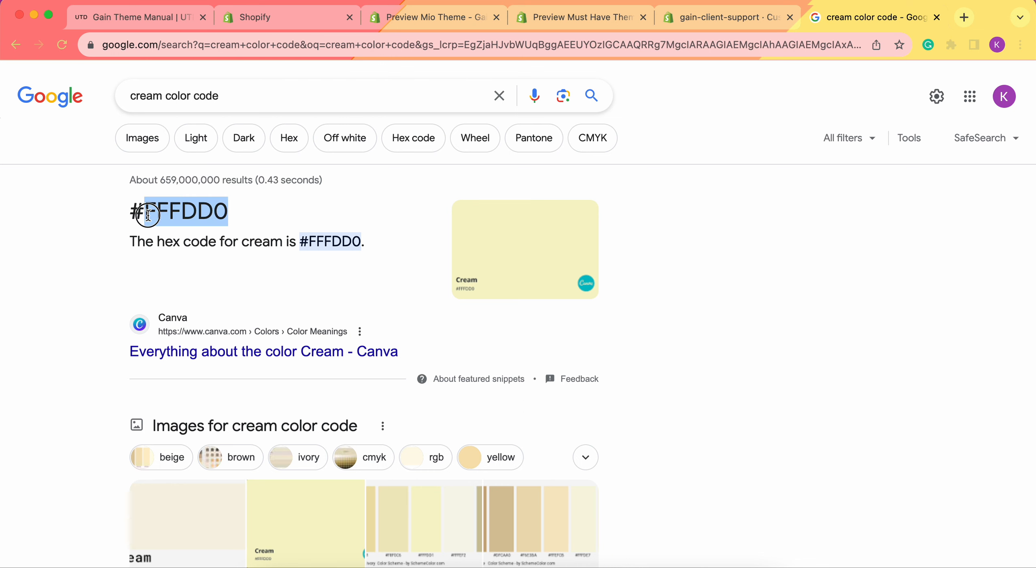
- Try #FFFDD0 as the ticker's background color in the theme editor and undo the change
{"action": "left_click", "coordinate": [709, 17]}
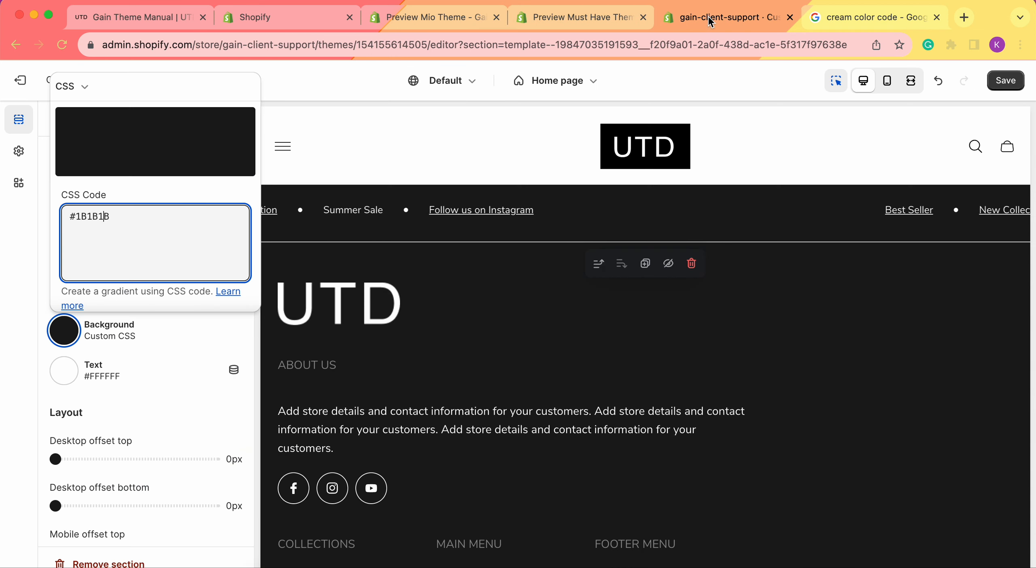
{"action": "double_click", "coordinate": [145, 221]}
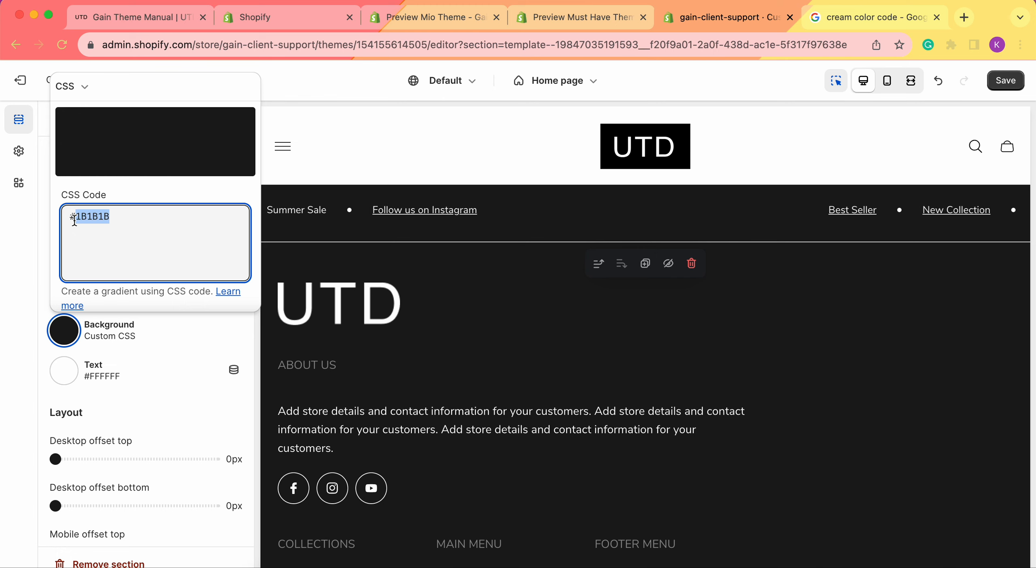
{"action": "key", "text": "super+v"}
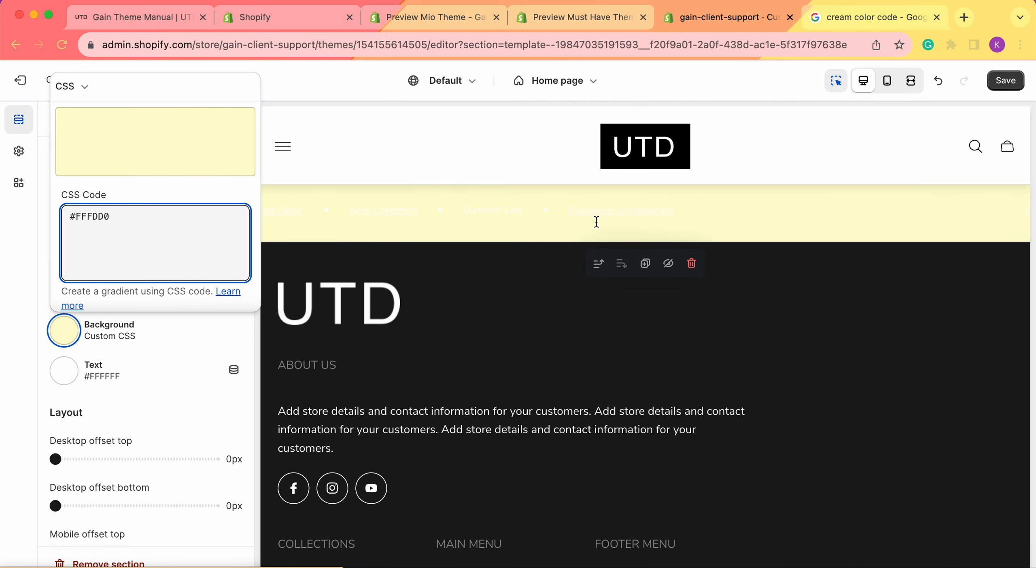
{"action": "left_click", "coordinate": [939, 82]}
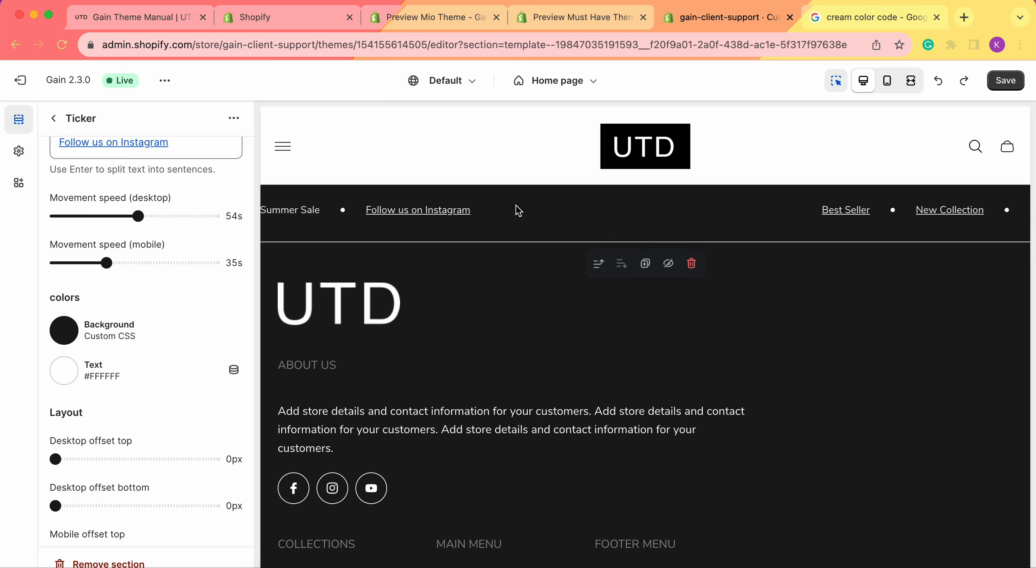
- Set the ticker's desktop offset top to 37px and its desktop offset bottom to 51px
{"action": "scroll", "coordinate": [134, 351], "scroll_direction": "down", "scroll_amount": 3}
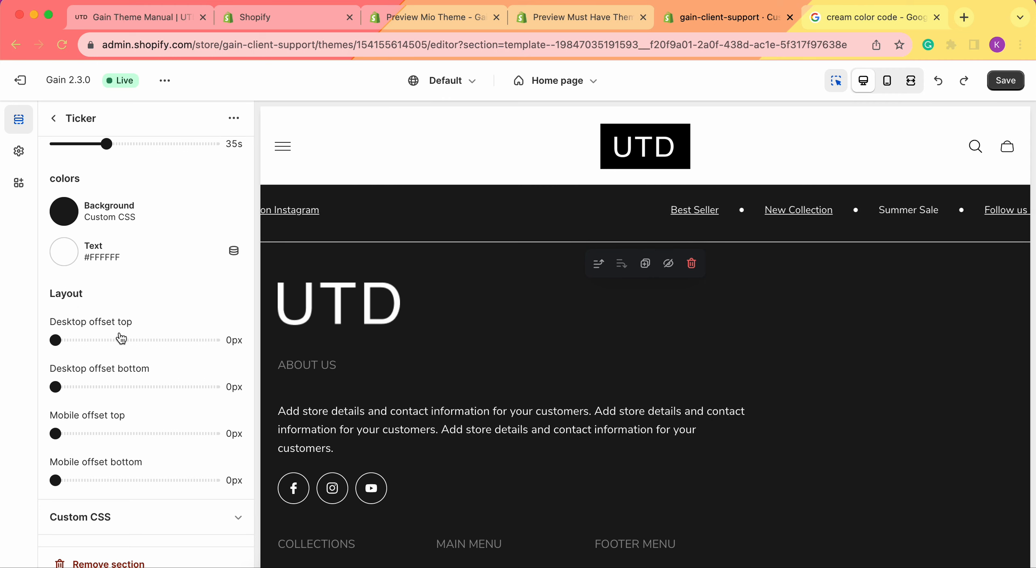
{"action": "scroll", "coordinate": [481, 277], "scroll_direction": "up", "scroll_amount": 2}
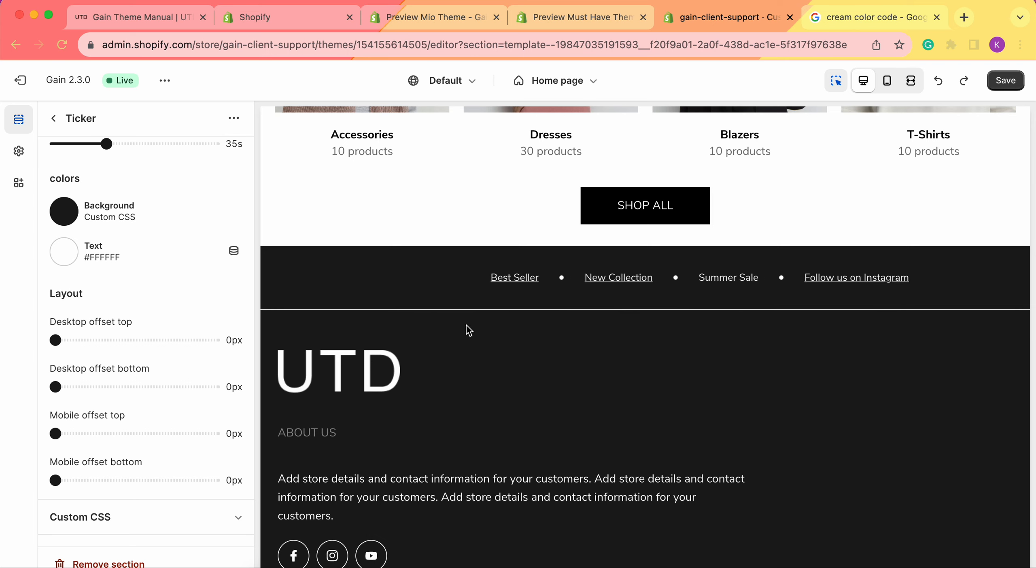
{"action": "left_click_drag", "start_coordinate": [55, 341], "coordinate": [112, 341]}
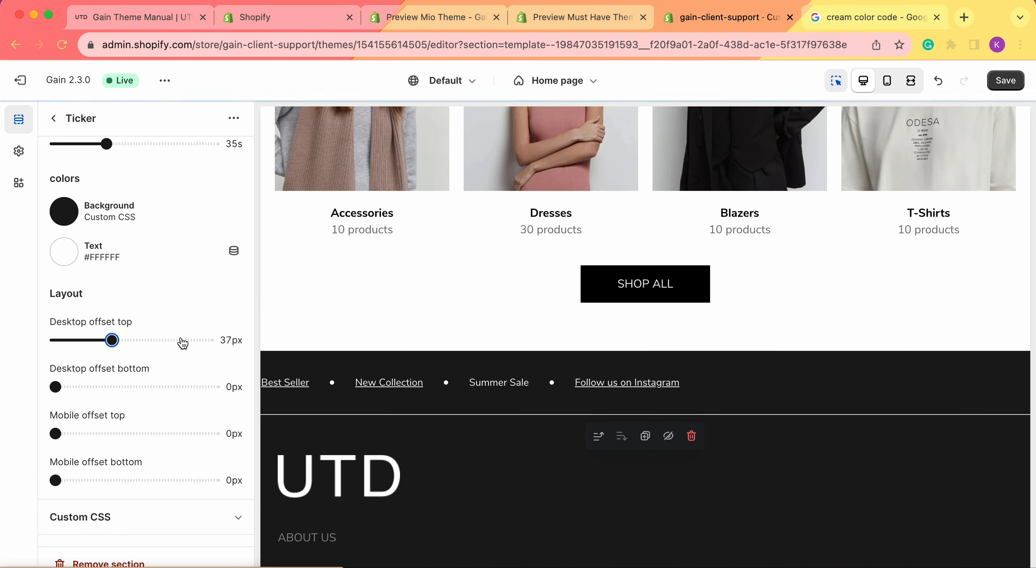
{"action": "left_click", "coordinate": [134, 387]}
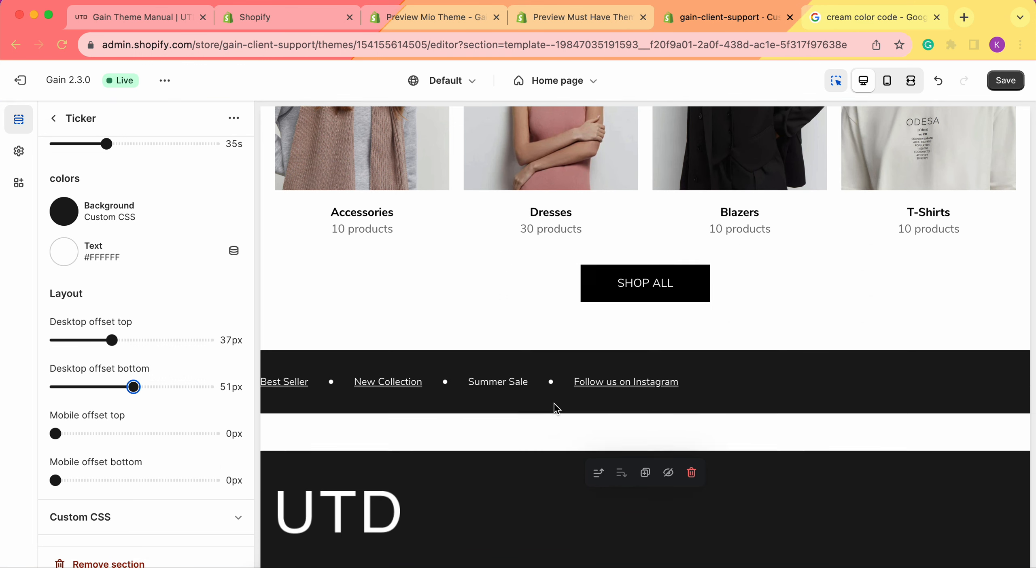
- Set the ticker's desktop offset bottom to 0px and save the theme changes
{"action": "scroll", "coordinate": [526, 353], "scroll_direction": "down", "scroll_amount": 1}
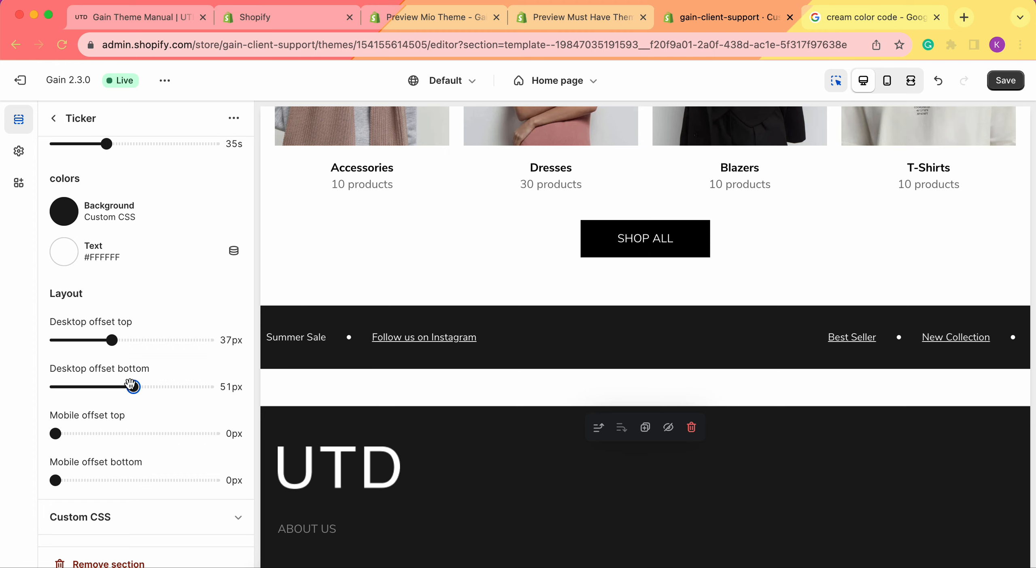
{"action": "left_click_drag", "start_coordinate": [134, 388], "coordinate": [55, 394]}
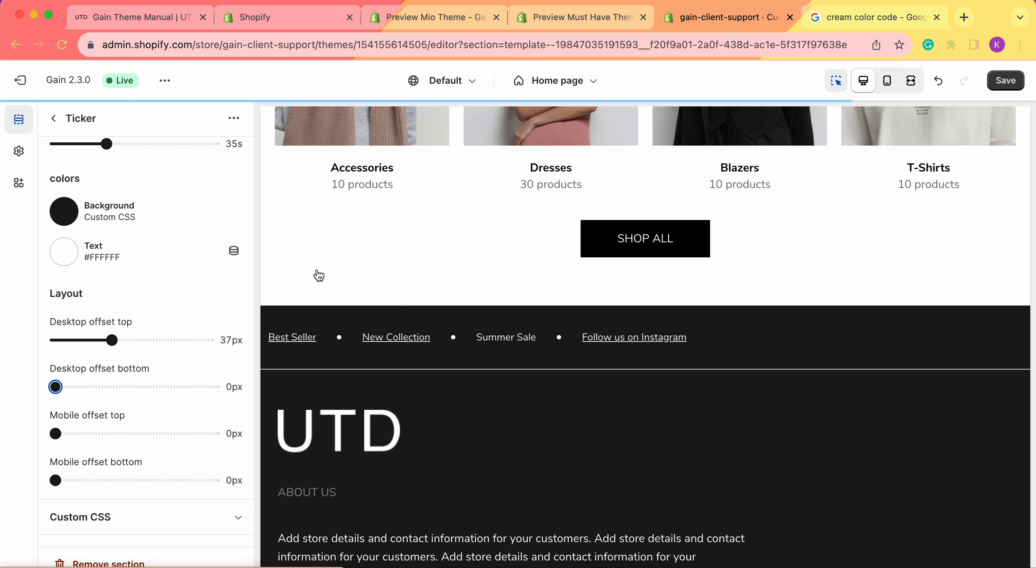
{"action": "scroll", "coordinate": [149, 247], "scroll_direction": "up", "scroll_amount": 6}
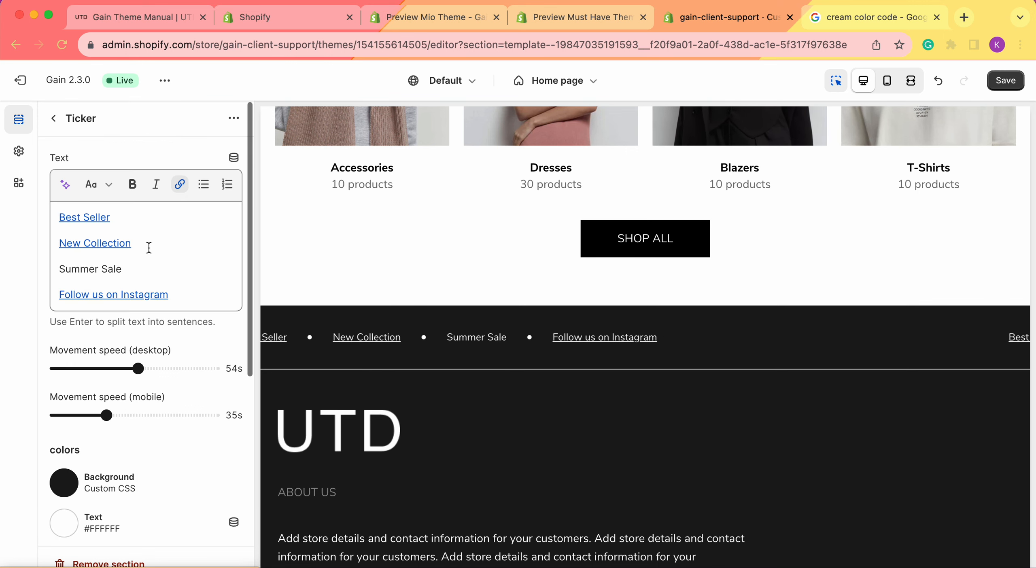
{"action": "left_click", "coordinate": [1006, 80]}
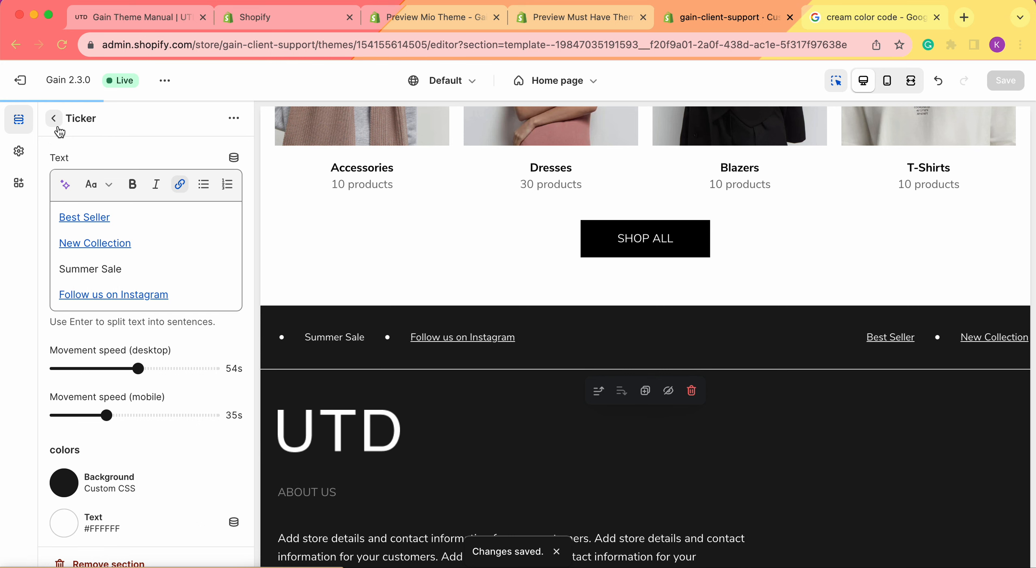
- Return to the home page's section list and move the Ticker section directly above the Pricing table
{"action": "left_click", "coordinate": [53, 119]}
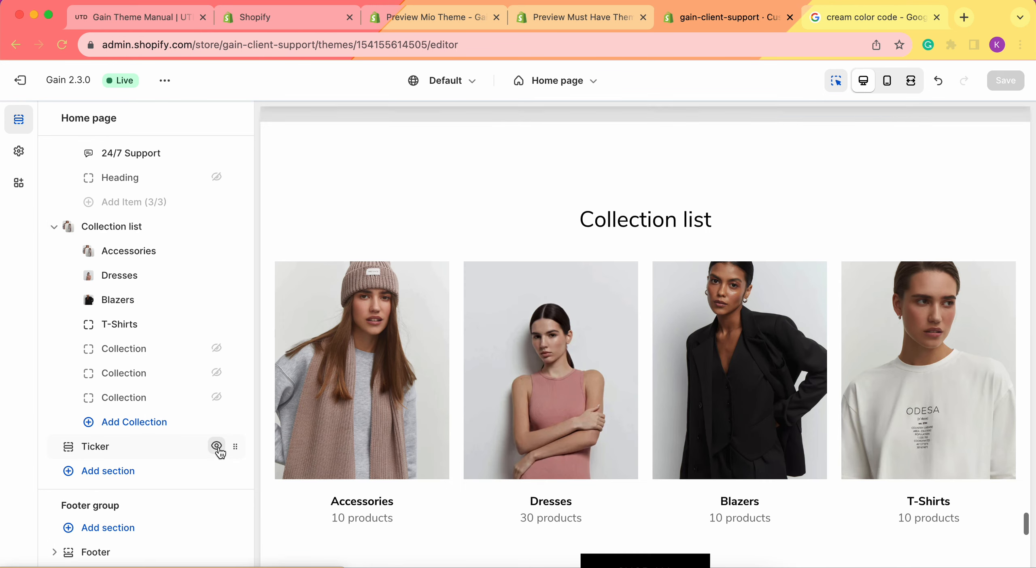
{"action": "scroll", "coordinate": [658, 335], "scroll_direction": "down", "scroll_amount": 8}
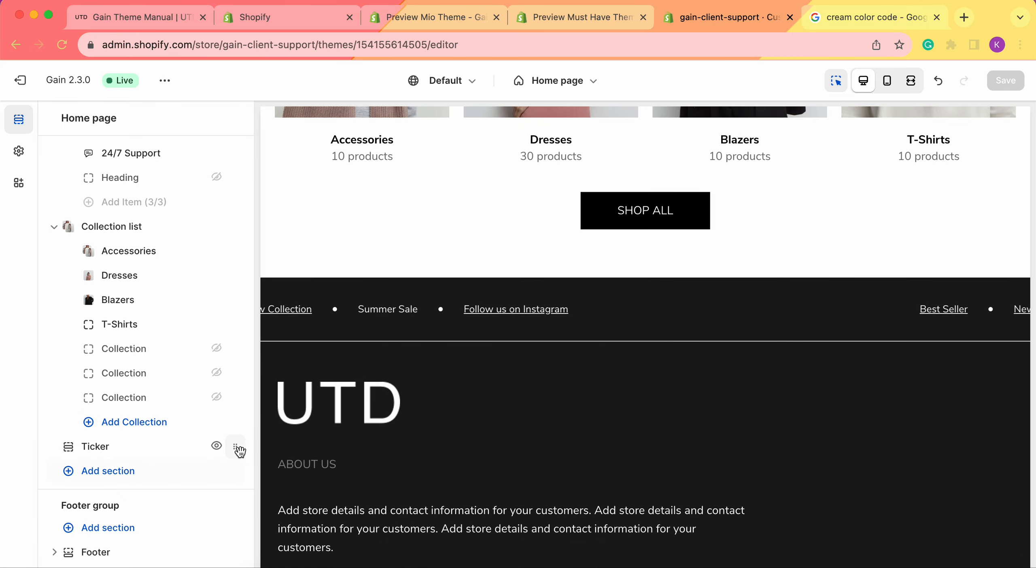
{"action": "left_click_drag", "start_coordinate": [238, 450], "coordinate": [147, 262]}
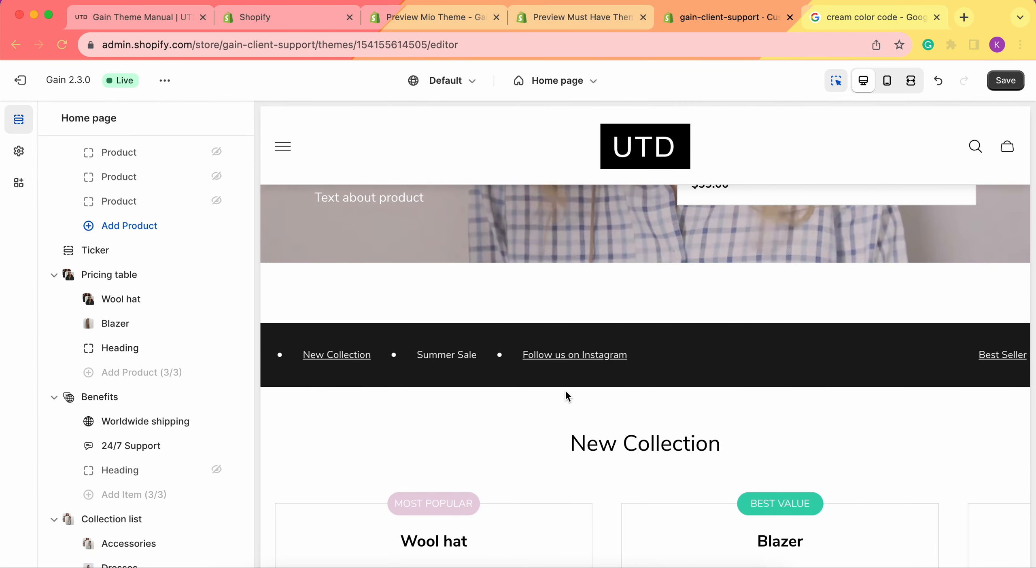
- Search the sections for "tick", add a second Ticker section below the Collection list and open its settings
{"action": "scroll", "coordinate": [131, 407], "scroll_direction": "down", "scroll_amount": 6}
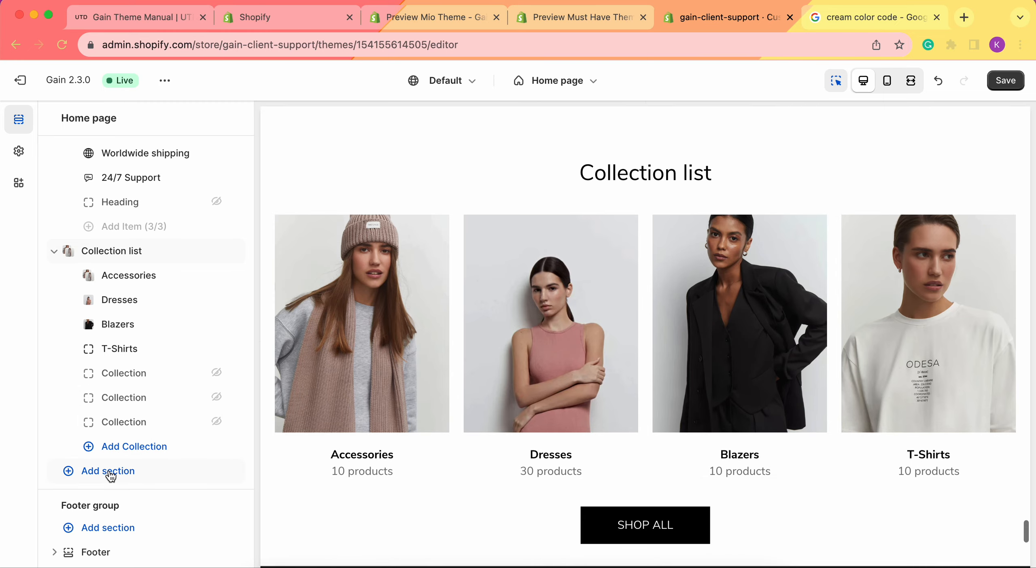
{"action": "left_click", "coordinate": [110, 472]}
{"action": "type", "text": "tic"}
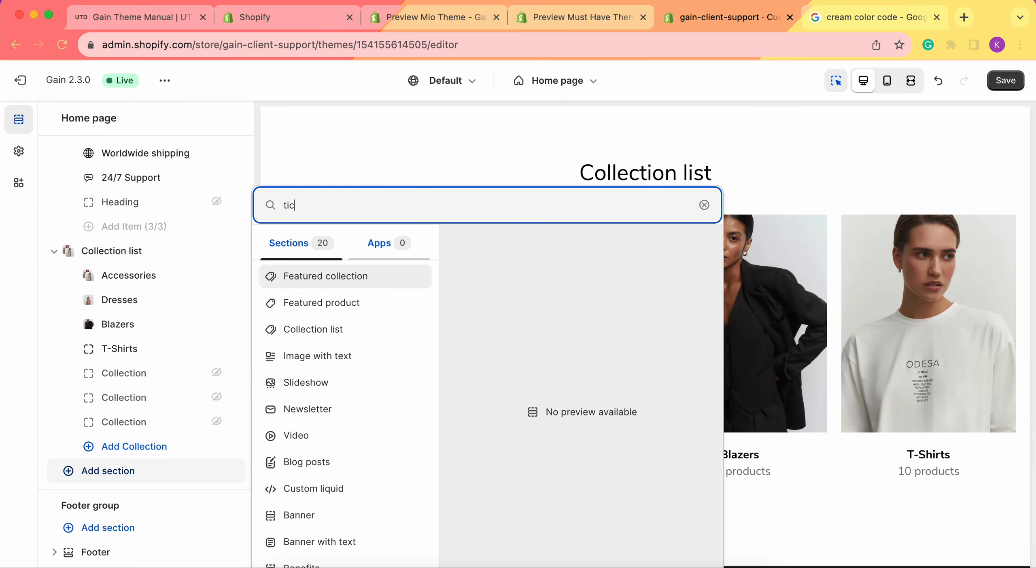
{"action": "type", "text": "k"}
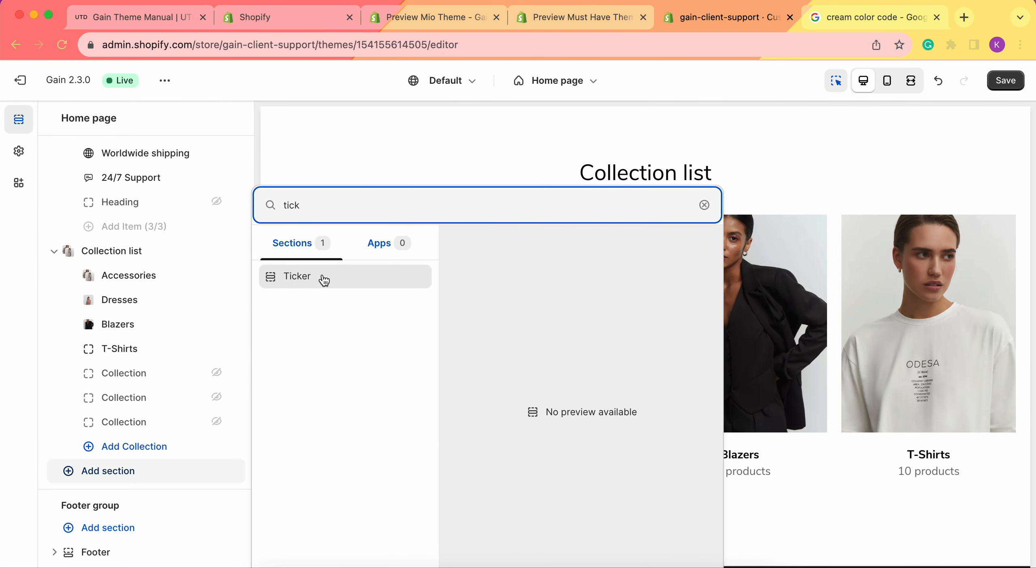
{"action": "left_click", "coordinate": [323, 281]}
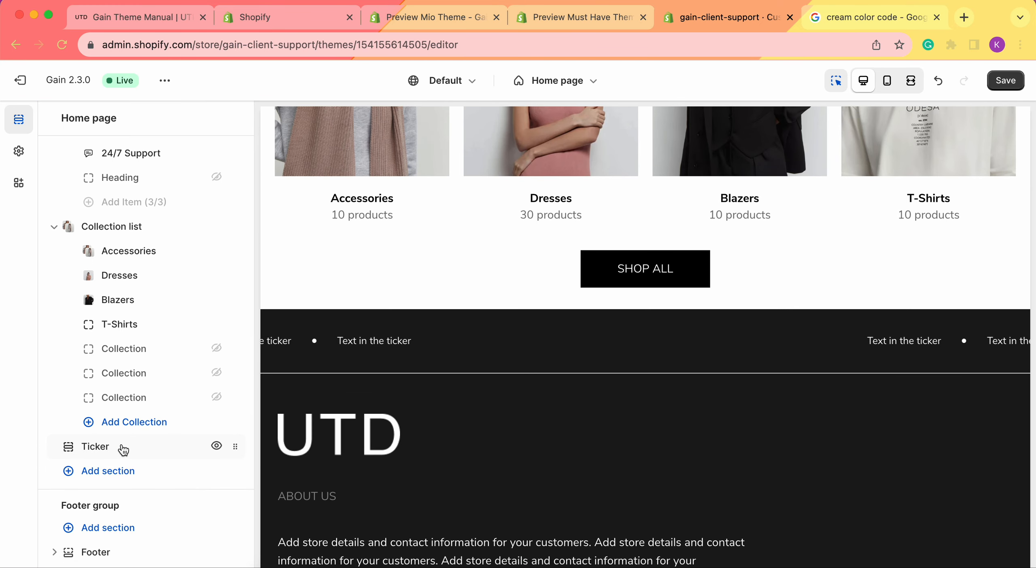
{"action": "left_click", "coordinate": [106, 447]}
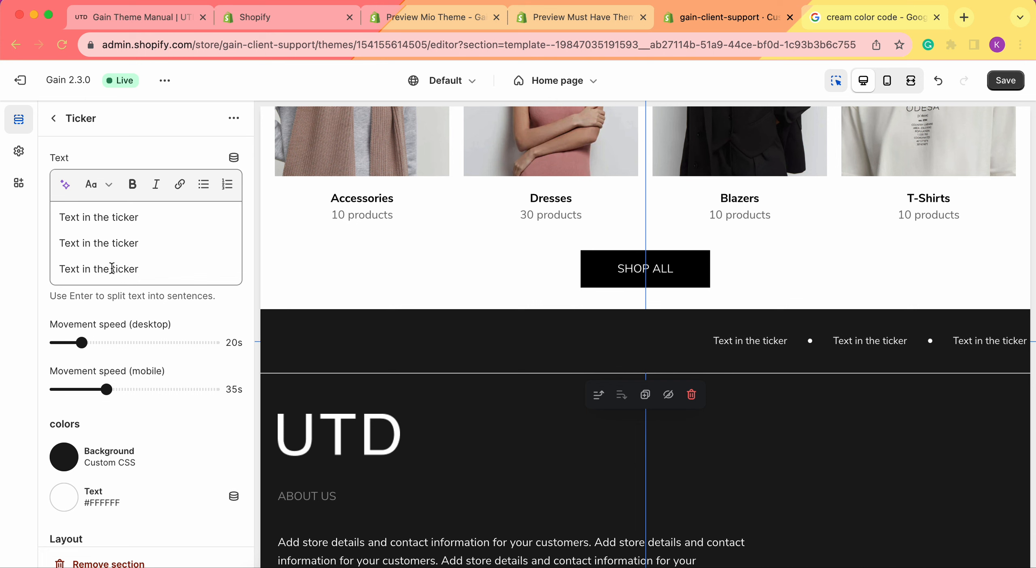
- Leave the new ticker's settings and save the home page with both ticker sections
{"action": "left_click", "coordinate": [54, 118]}
{"action": "scroll", "coordinate": [414, 255], "scroll_direction": "up", "scroll_amount": 10}
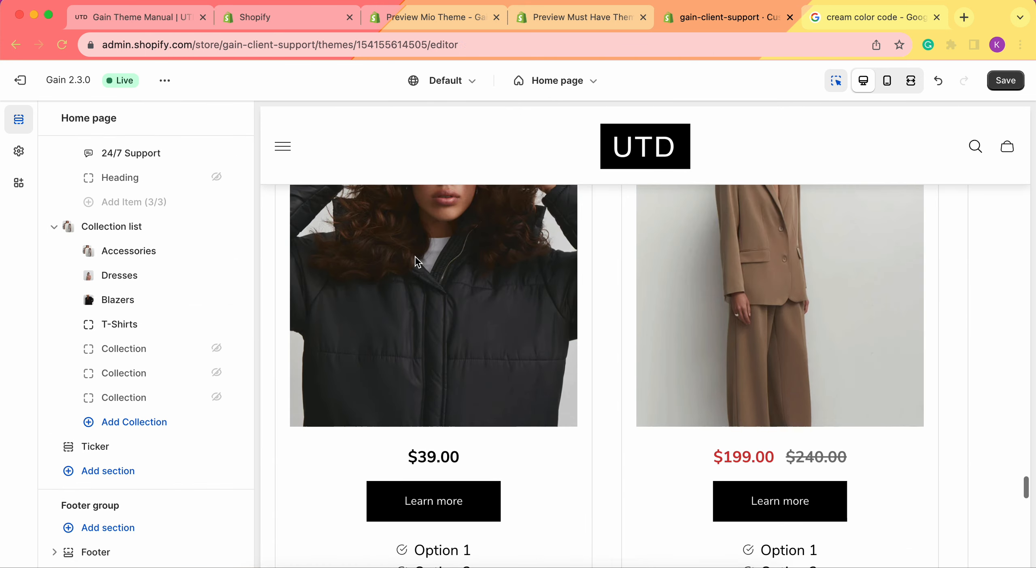
{"action": "scroll", "coordinate": [416, 261], "scroll_direction": "down", "scroll_amount": 10}
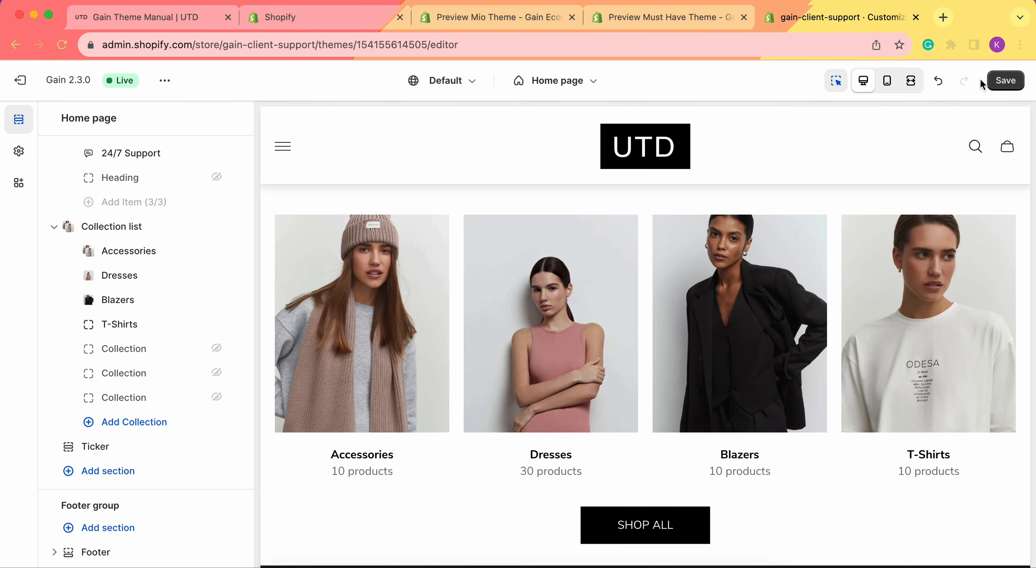
{"action": "left_click", "coordinate": [1011, 86]}
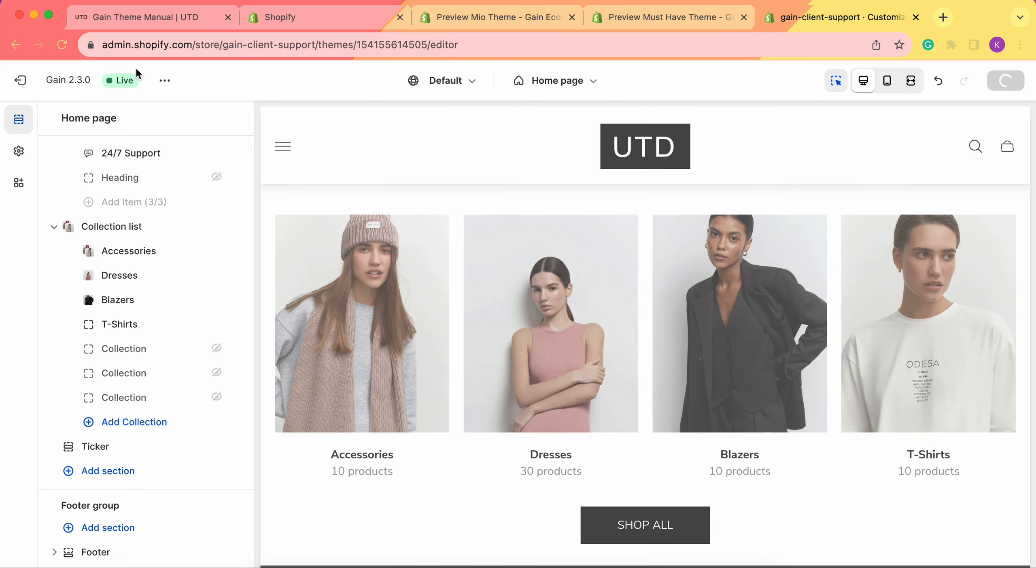
- View the live store in a new tab and find the ticker above the New Collection pricing table
{"action": "left_click", "coordinate": [173, 87]}
{"action": "left_click", "coordinate": [100, 245]}
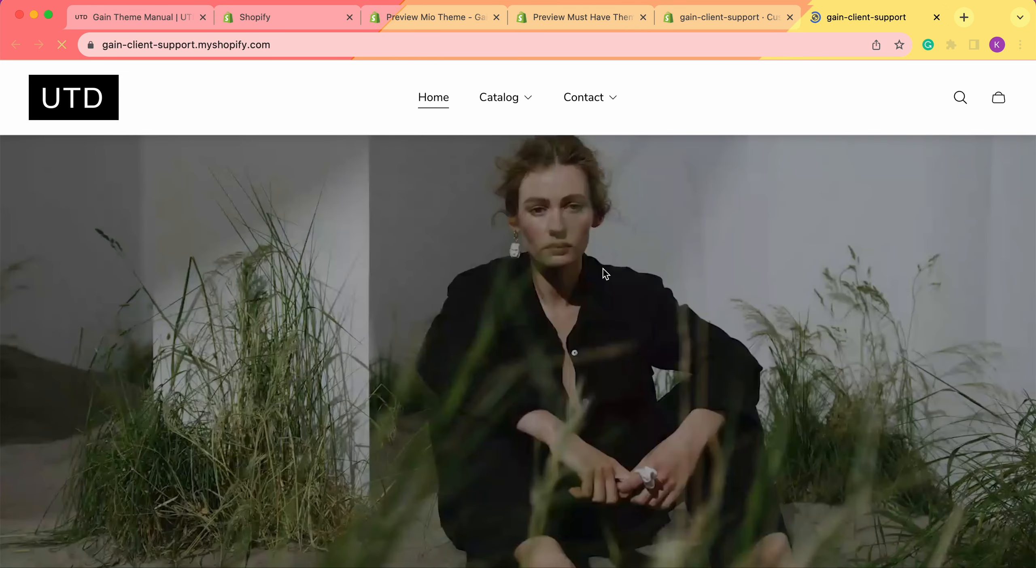
{"action": "scroll", "coordinate": [523, 220], "scroll_direction": "down", "scroll_amount": 15}
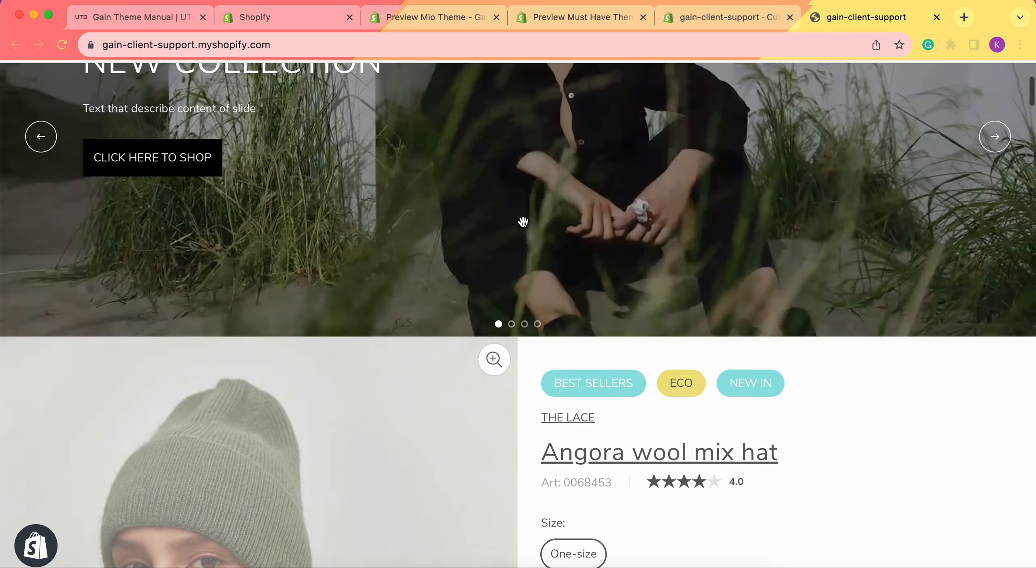
{"action": "scroll", "coordinate": [523, 225], "scroll_direction": "down", "scroll_amount": 20}
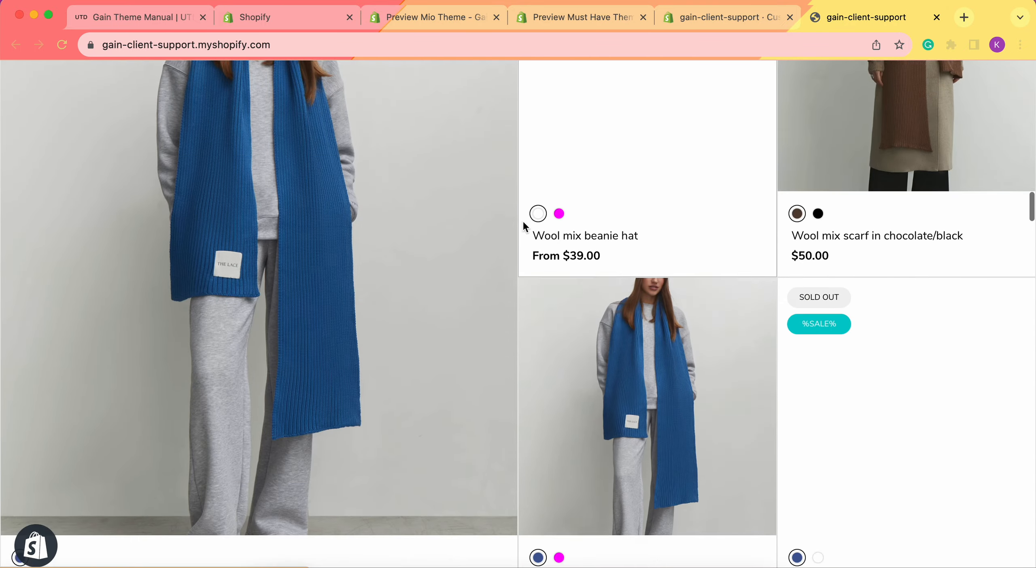
{"action": "scroll", "coordinate": [523, 221], "scroll_direction": "down", "scroll_amount": 20}
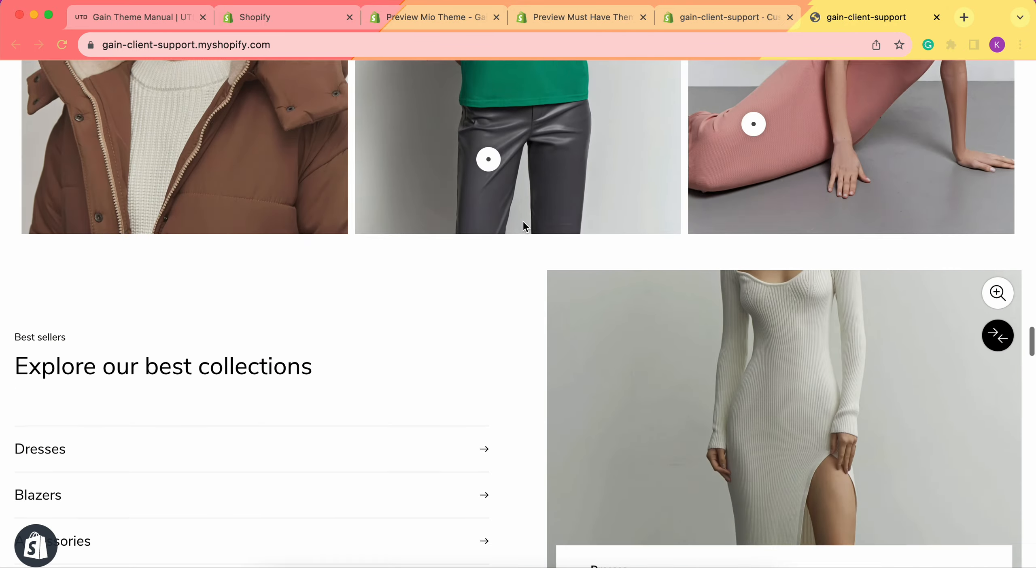
{"action": "scroll", "coordinate": [525, 225], "scroll_direction": "down", "scroll_amount": 20}
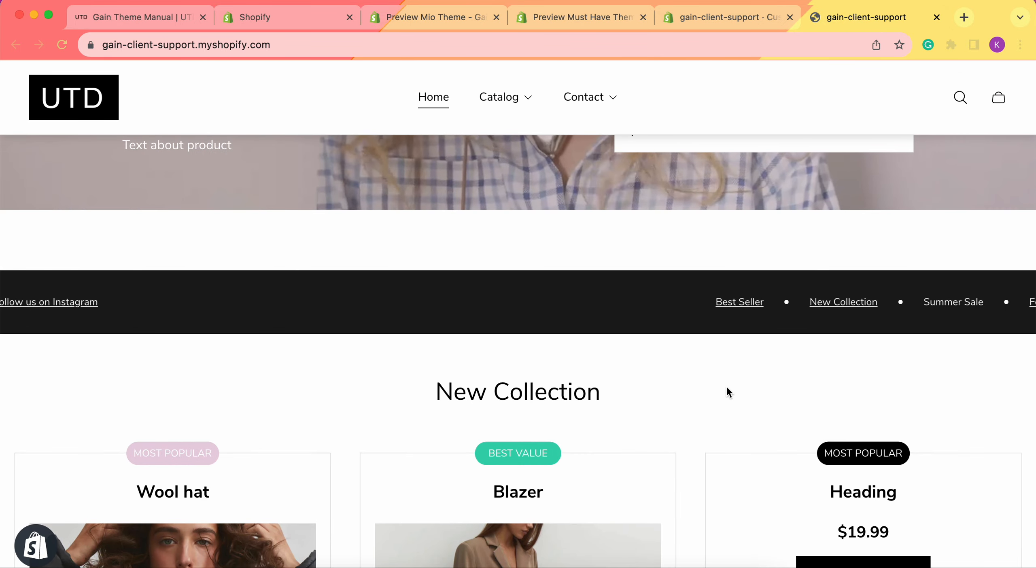
- Test the ticker's Best Seller link, look over the linked product page and close it
{"action": "left_click", "coordinate": [711, 304]}
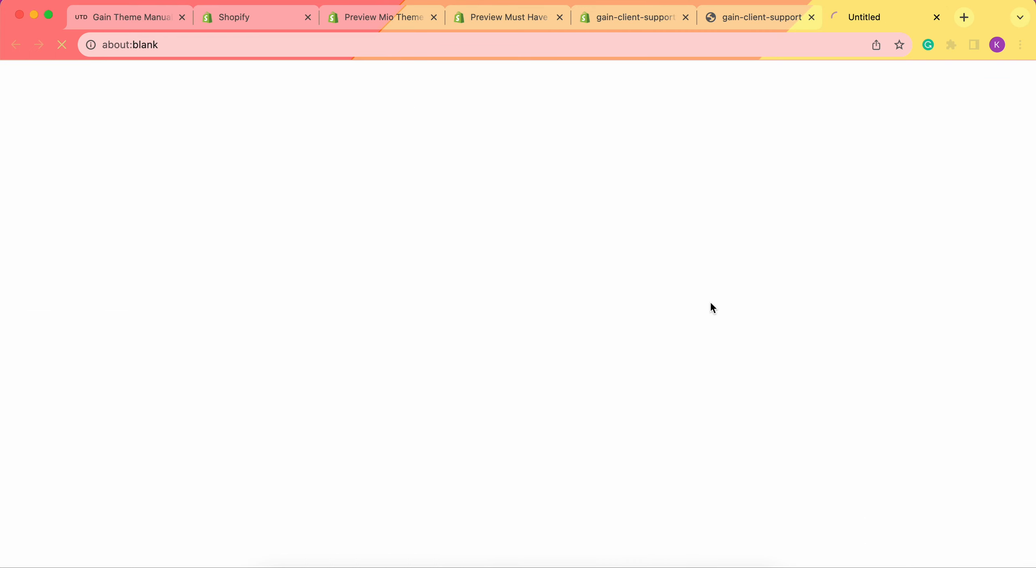
{"action": "scroll", "coordinate": [553, 149], "scroll_direction": "down", "scroll_amount": 5}
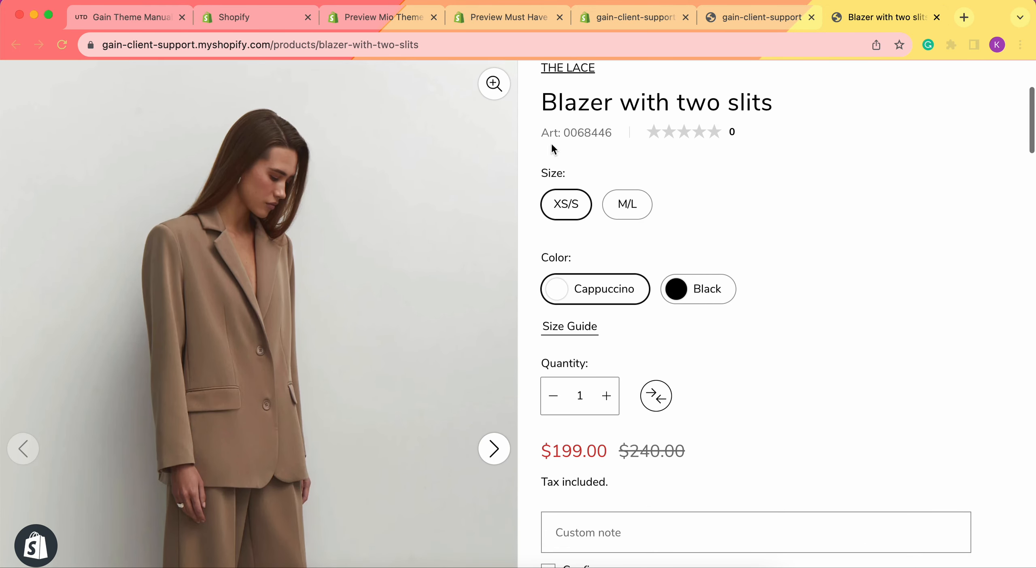
{"action": "scroll", "coordinate": [462, 388], "scroll_direction": "down", "scroll_amount": 2}
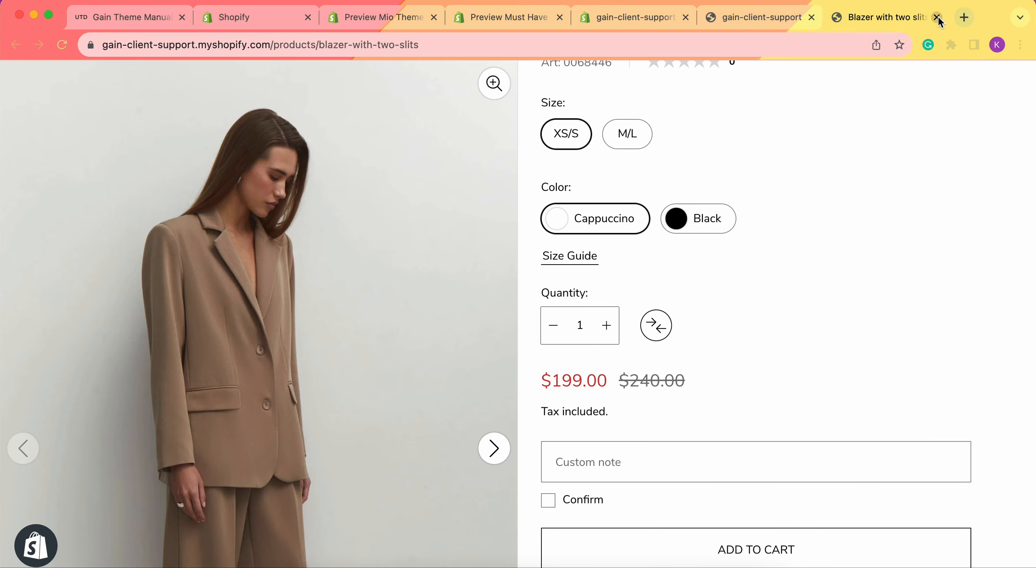
{"action": "left_click", "coordinate": [938, 17]}
- Test the ticker's New Collection and Follow us on Instagram links, closing each linked page after viewing it
{"action": "left_click", "coordinate": [779, 311]}
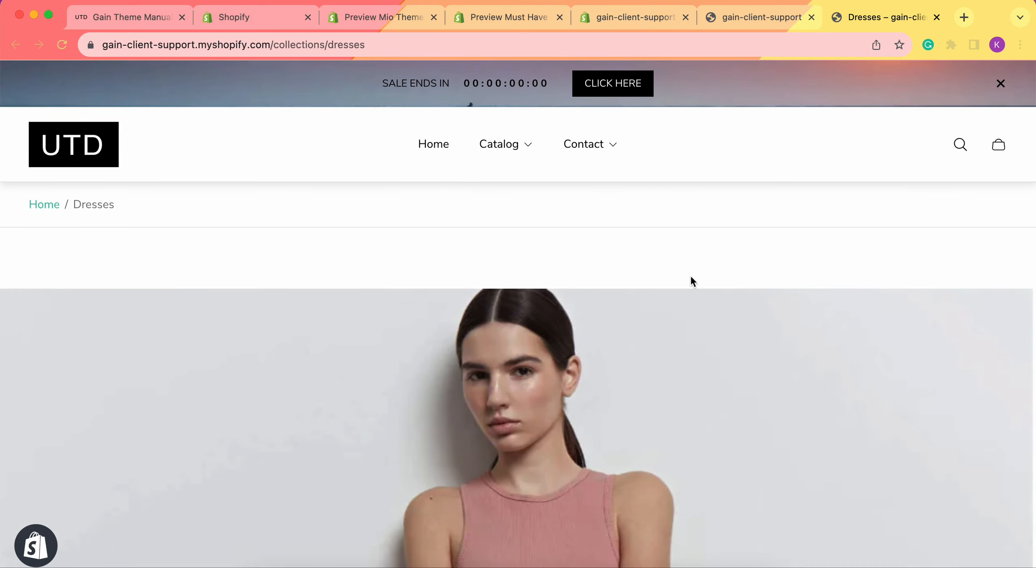
{"action": "scroll", "coordinate": [668, 288], "scroll_direction": "down", "scroll_amount": 10}
{"action": "scroll", "coordinate": [637, 301], "scroll_direction": "down", "scroll_amount": 5}
{"action": "scroll", "coordinate": [573, 397], "scroll_direction": "down", "scroll_amount": 10}
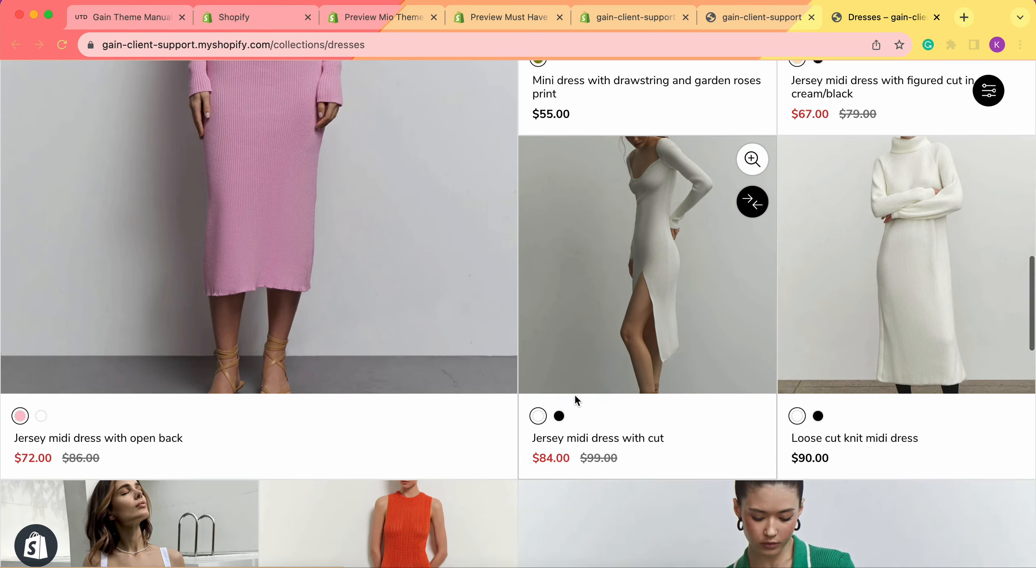
{"action": "left_click", "coordinate": [937, 17]}
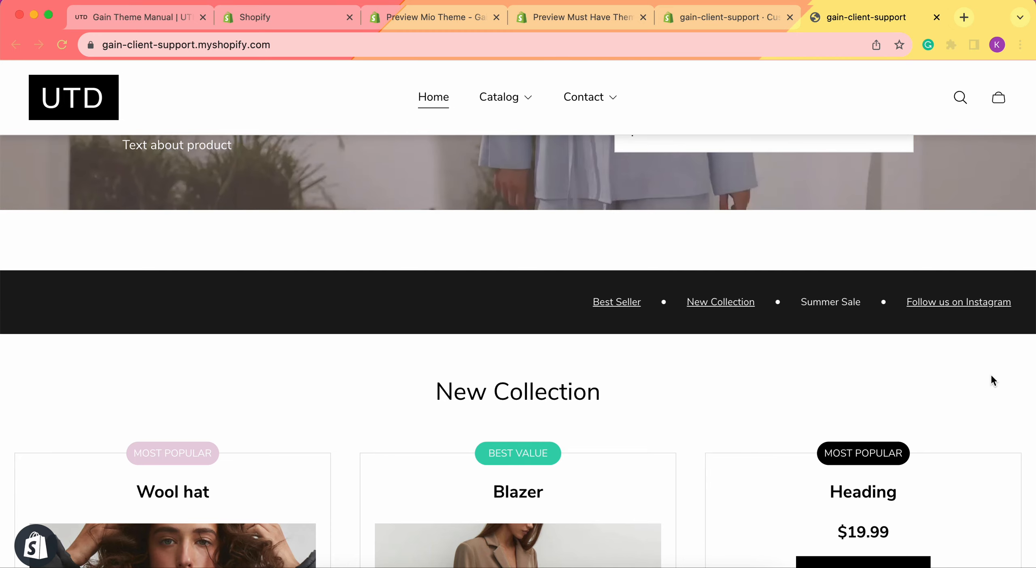
{"action": "left_click", "coordinate": [937, 301]}
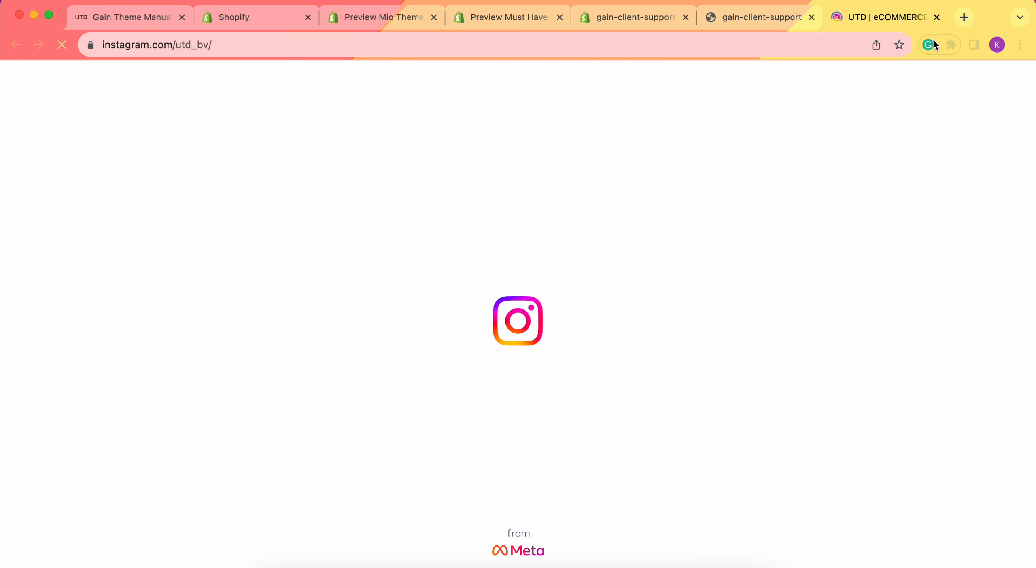
{"action": "left_click", "coordinate": [937, 17]}
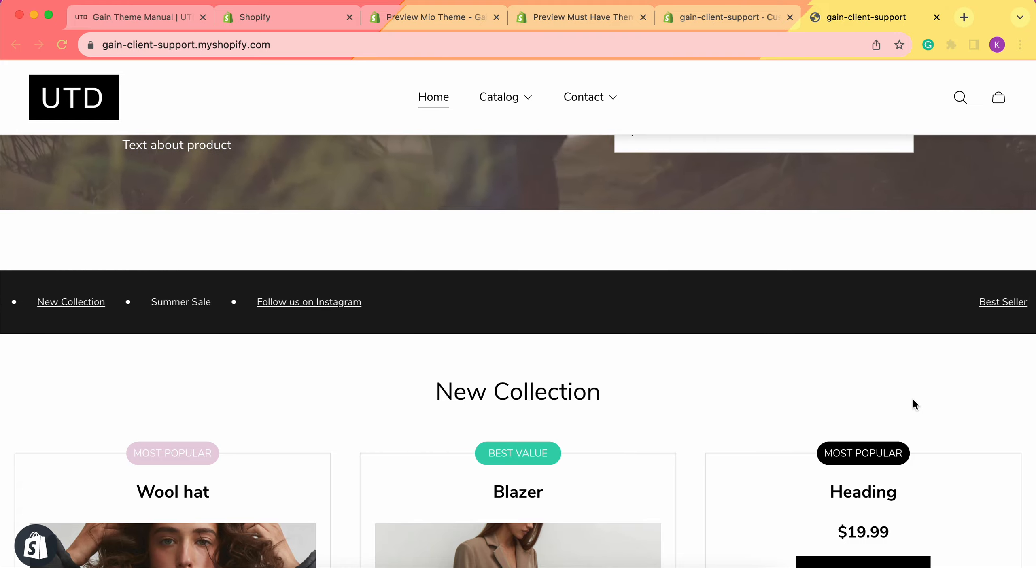
- Switch to the Gain Theme Manual and review the Ticker page's instructions for adding a section
{"action": "left_click", "coordinate": [148, 25]}
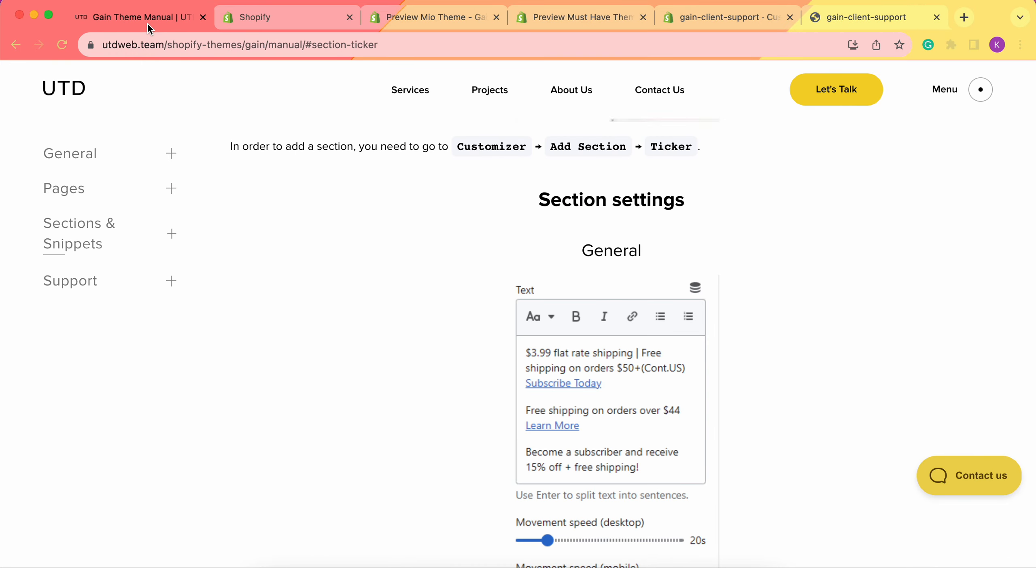
{"action": "scroll", "coordinate": [647, 444], "scroll_direction": "down", "scroll_amount": 5}
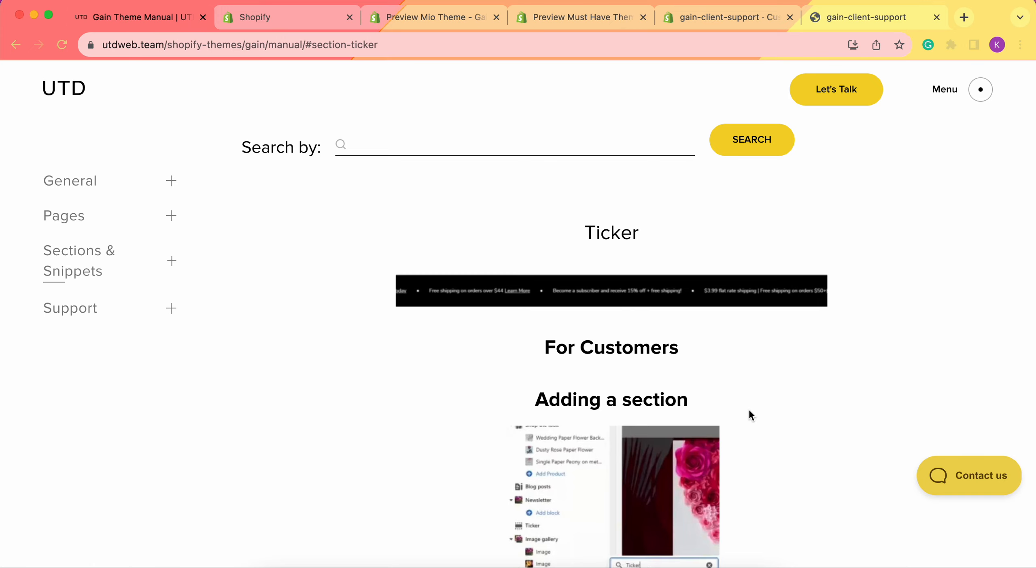
{"action": "scroll", "coordinate": [749, 413], "scroll_direction": "down", "scroll_amount": 5}
{"action": "scroll", "coordinate": [748, 408], "scroll_direction": "down", "scroll_amount": 1}
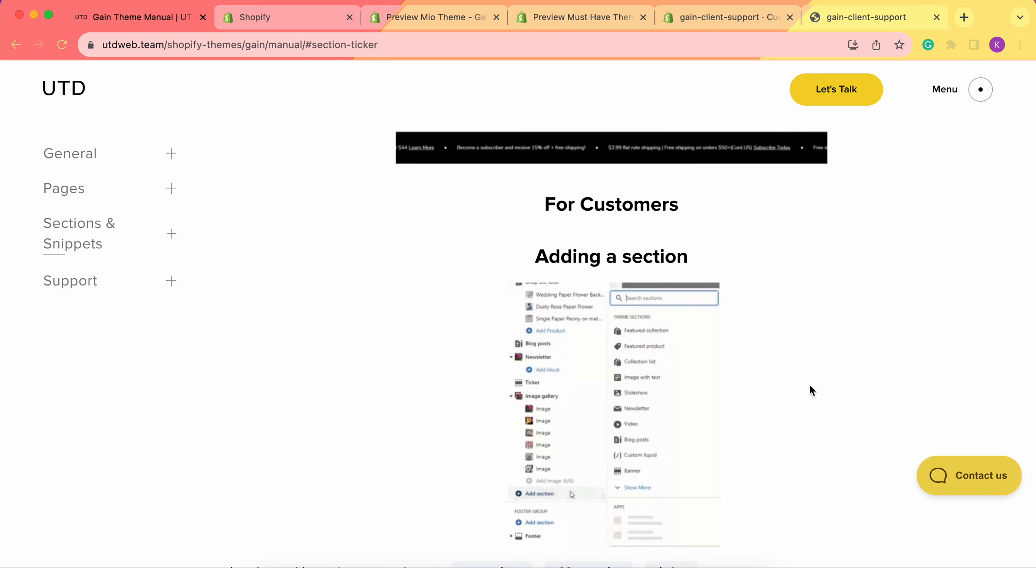